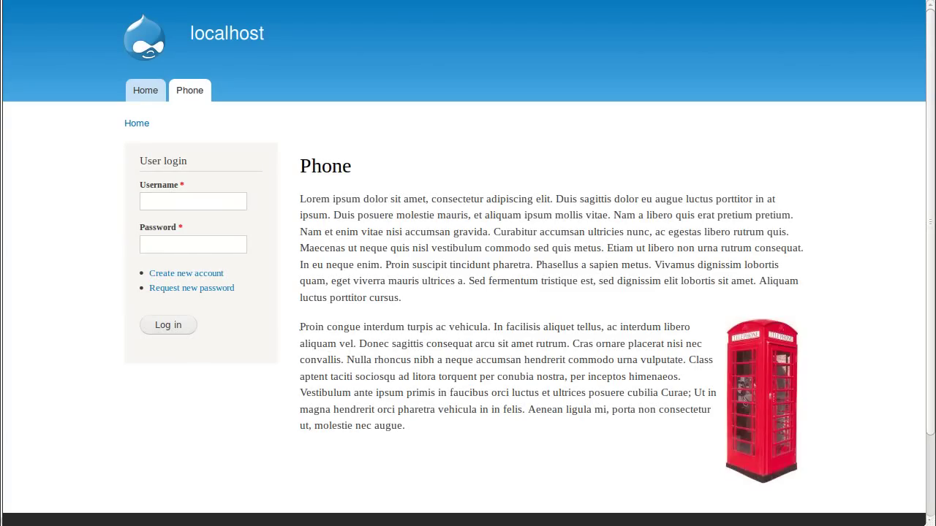
Step: View the full-sized telephone box image from its thumbnail on the Phone page twice, closing the pop-up each time
{"action": "left_click", "coordinate": [763, 394]}
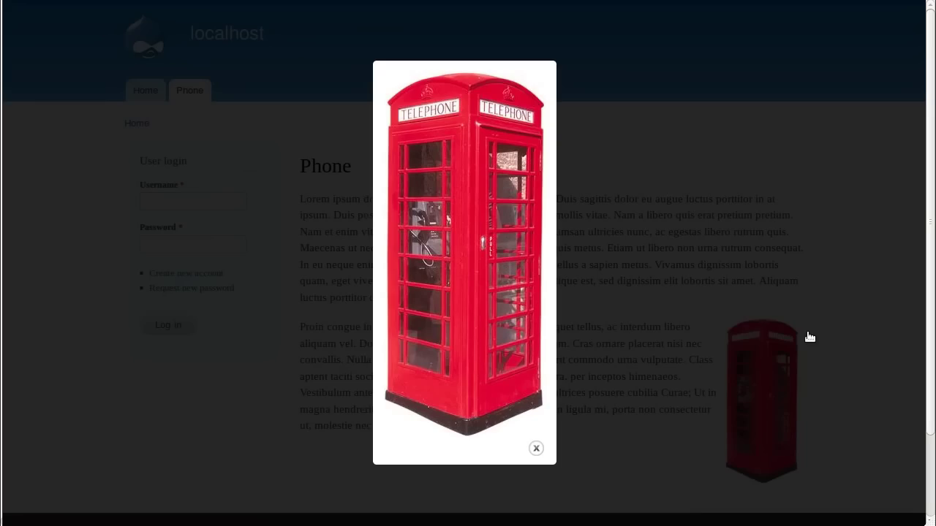
{"action": "left_click", "coordinate": [535, 449]}
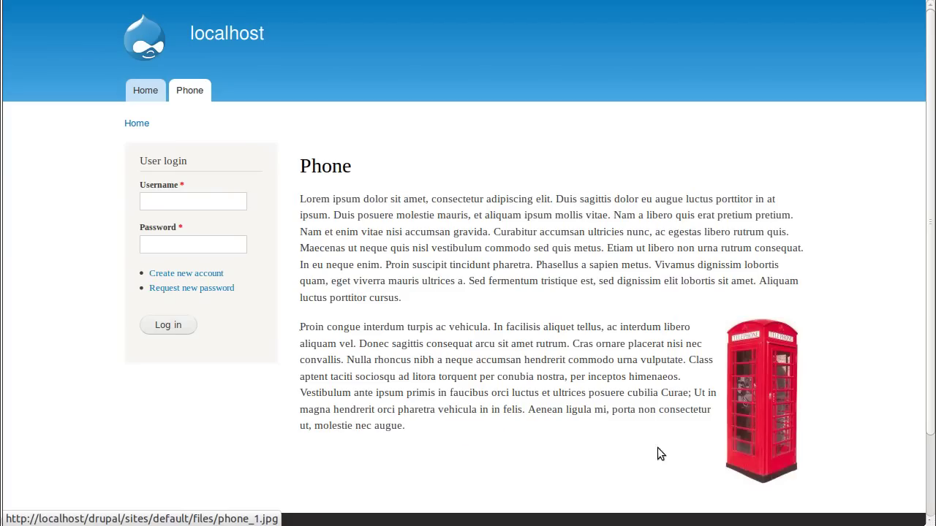
{"action": "left_click", "coordinate": [761, 427]}
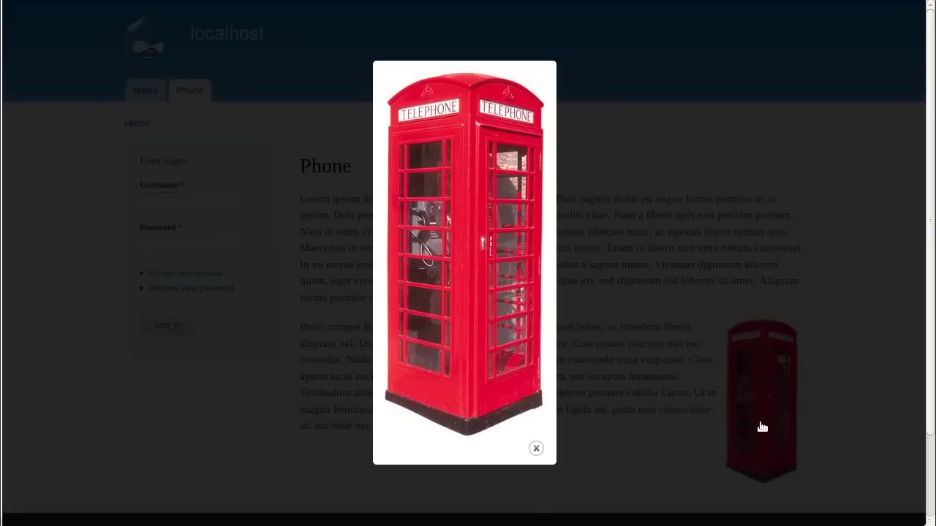
{"action": "left_click", "coordinate": [535, 448]}
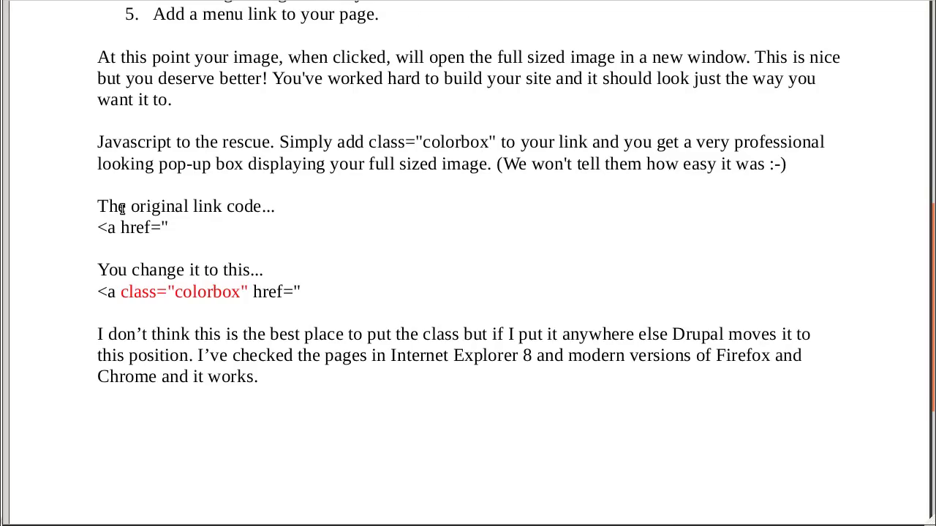
Step: Examine the guide's original link code and the changed version with class="colorbox" added before href
{"action": "left_click_drag", "start_coordinate": [98, 207], "coordinate": [337, 268]}
{"action": "left_click", "coordinate": [358, 268]}
{"action": "left_click_drag", "start_coordinate": [251, 291], "coordinate": [119, 293]}
{"action": "left_click", "coordinate": [341, 272]}
{"action": "left_click_drag", "start_coordinate": [97, 293], "coordinate": [321, 293]}
{"action": "left_click", "coordinate": [330, 292]}
{"action": "scroll", "coordinate": [347, 286], "scroll_direction": "up", "scroll_amount": 10}
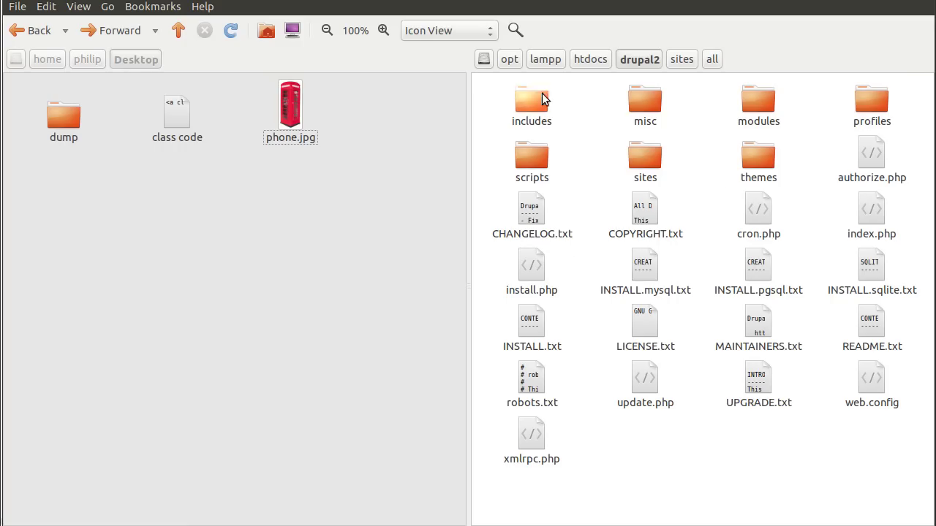
Step: Browse from the drupal2 folder through sites and all into the libraries folder
{"action": "left_click", "coordinate": [637, 155]}
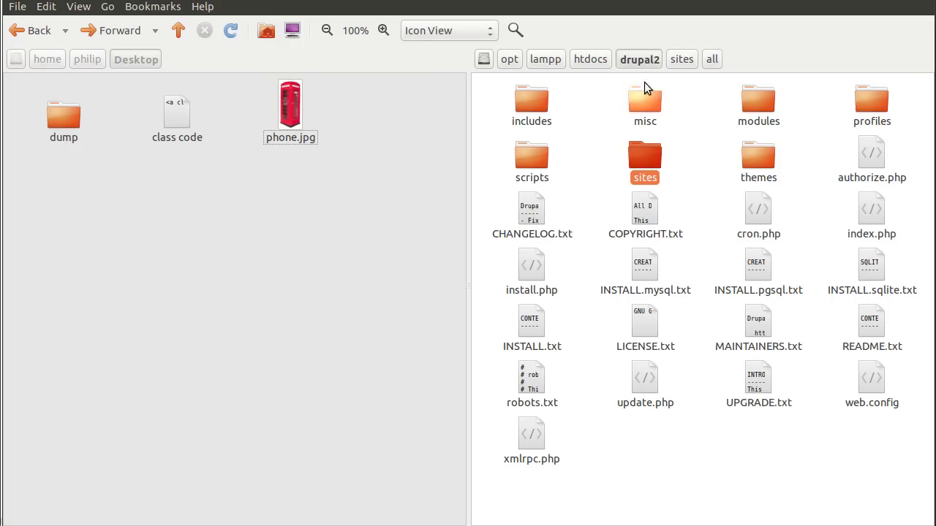
{"action": "double_click", "coordinate": [647, 161]}
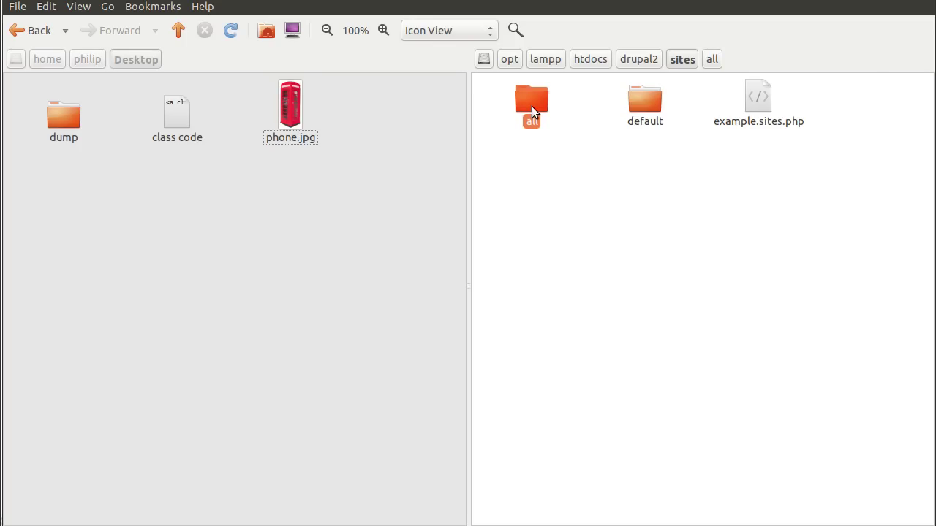
{"action": "double_click", "coordinate": [532, 110]}
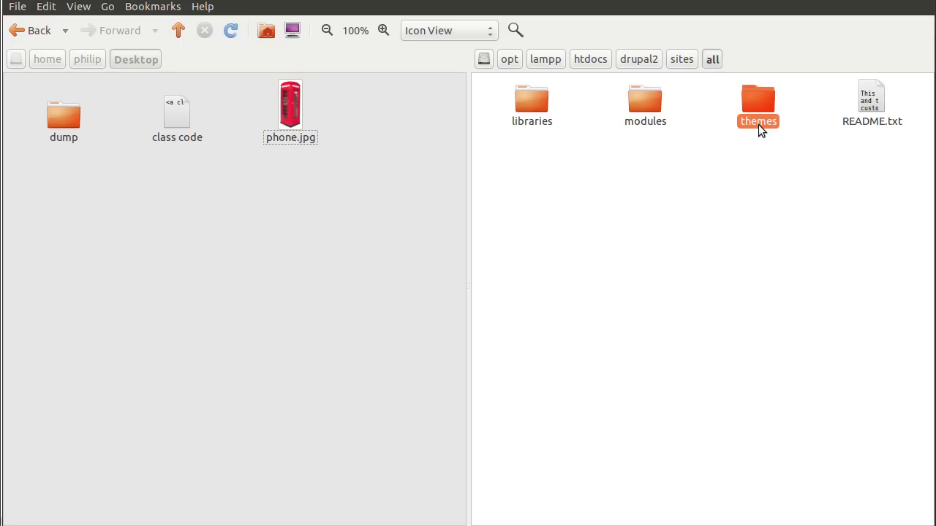
{"action": "left_click", "coordinate": [639, 98]}
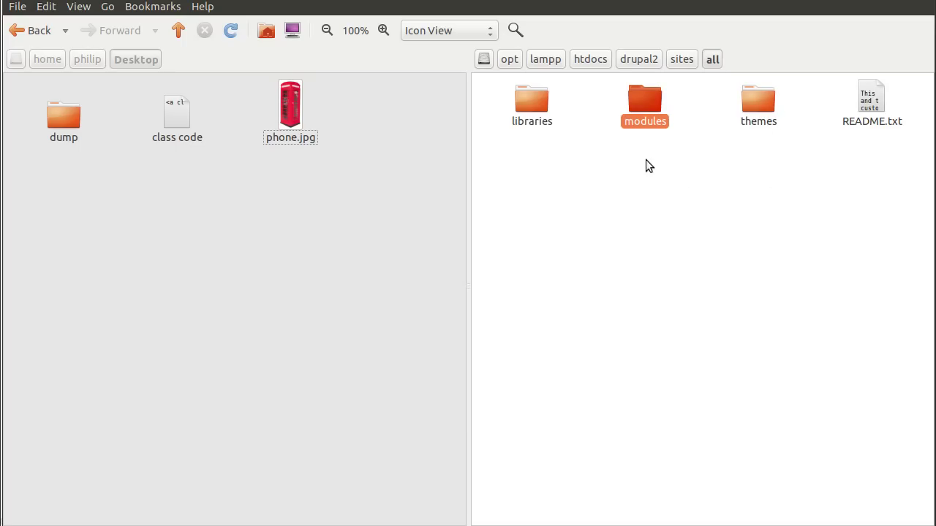
{"action": "left_click", "coordinate": [639, 212]}
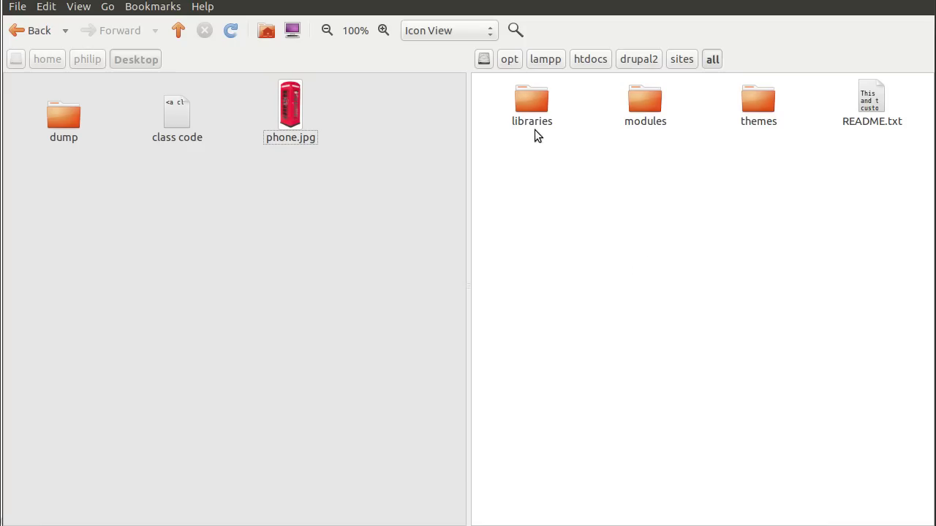
{"action": "left_click", "coordinate": [529, 97]}
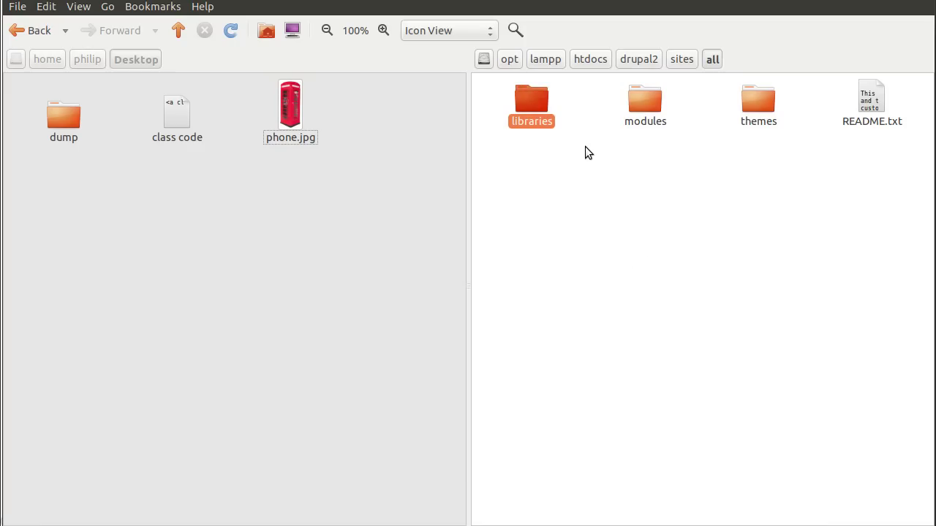
{"action": "left_click", "coordinate": [639, 102]}
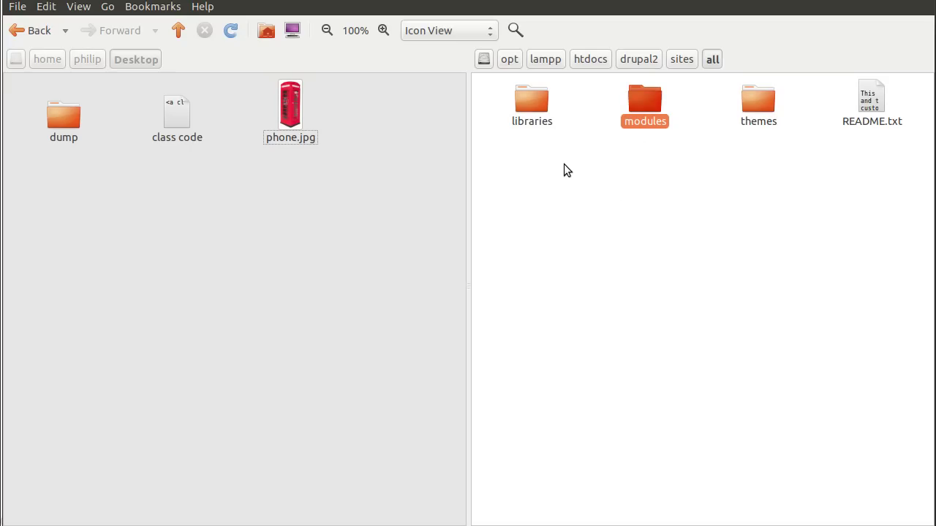
{"action": "left_click", "coordinate": [534, 107]}
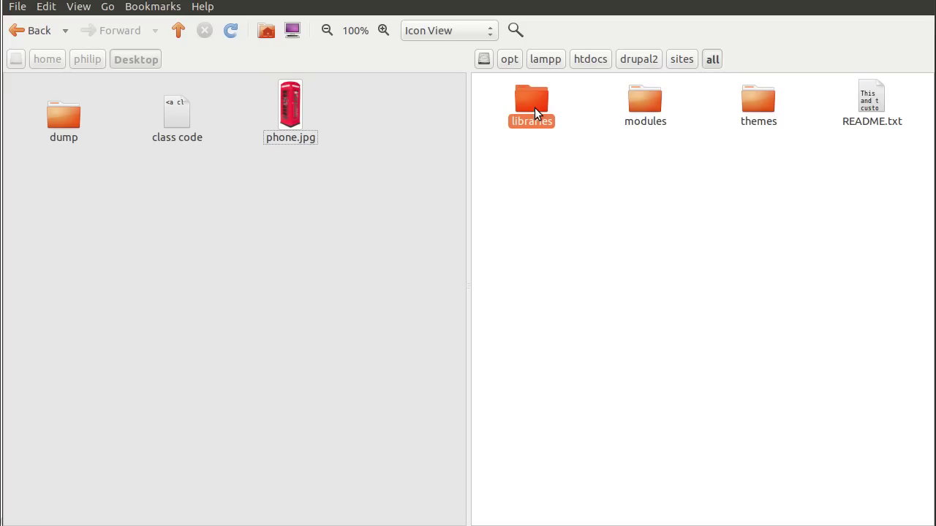
{"action": "double_click", "coordinate": [534, 108]}
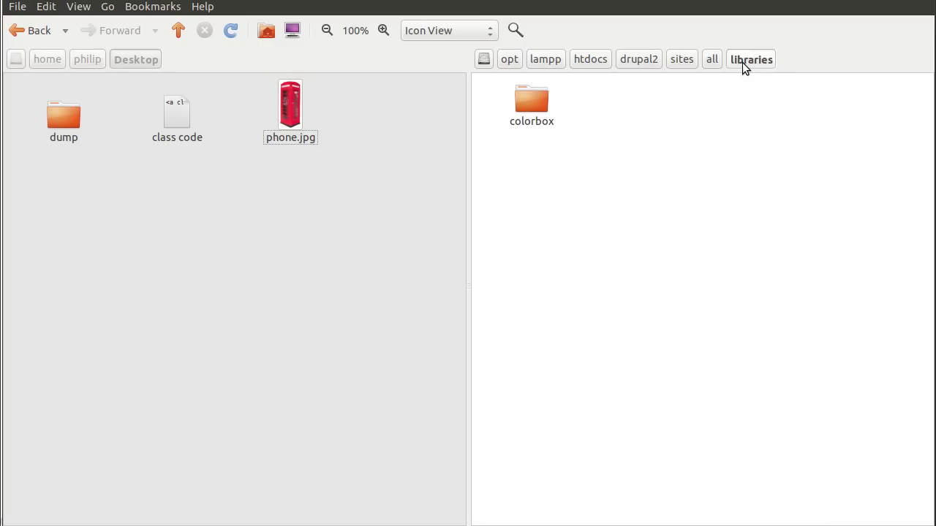
Step: Open sites/all/modules and look over the ckeditor, colorbox and imce module folders
{"action": "left_click", "coordinate": [708, 61]}
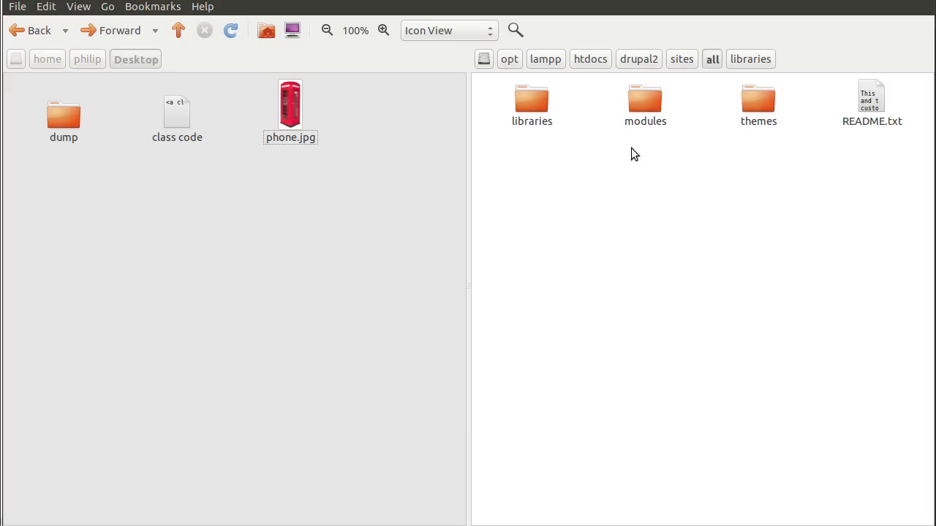
{"action": "double_click", "coordinate": [642, 107]}
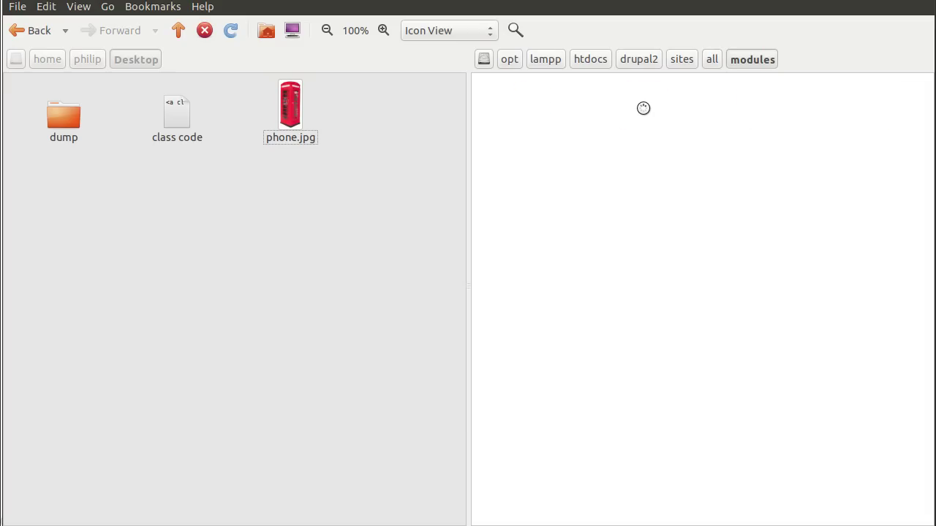
{"action": "left_click", "coordinate": [651, 105]}
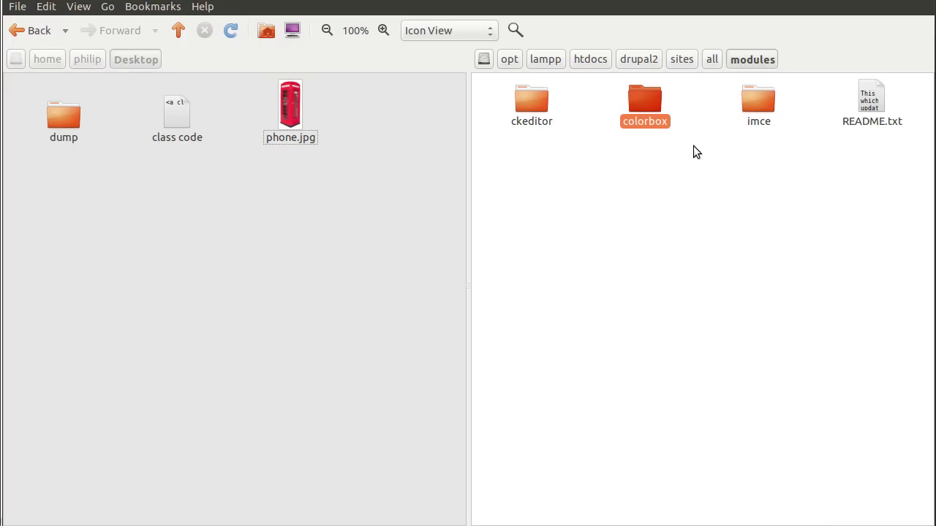
{"action": "left_click", "coordinate": [760, 108]}
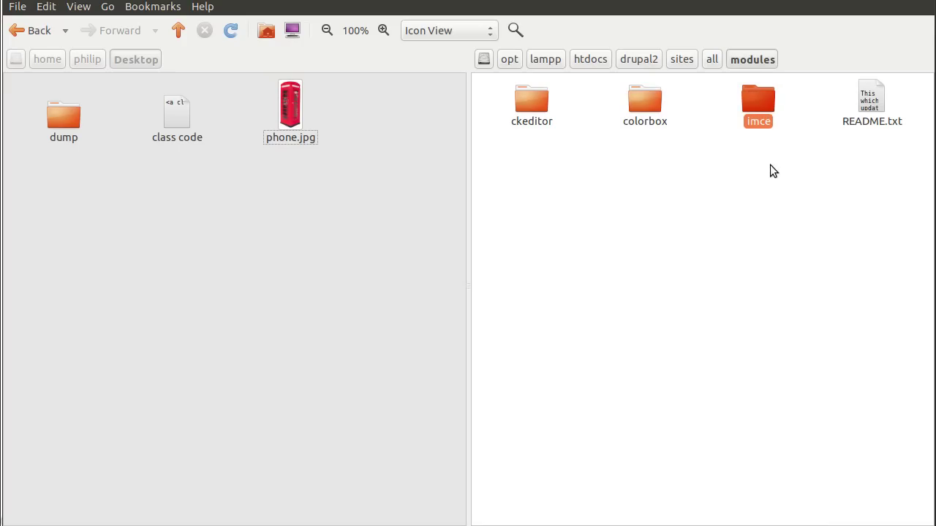
{"action": "left_click", "coordinate": [636, 108]}
{"action": "left_click", "coordinate": [544, 104]}
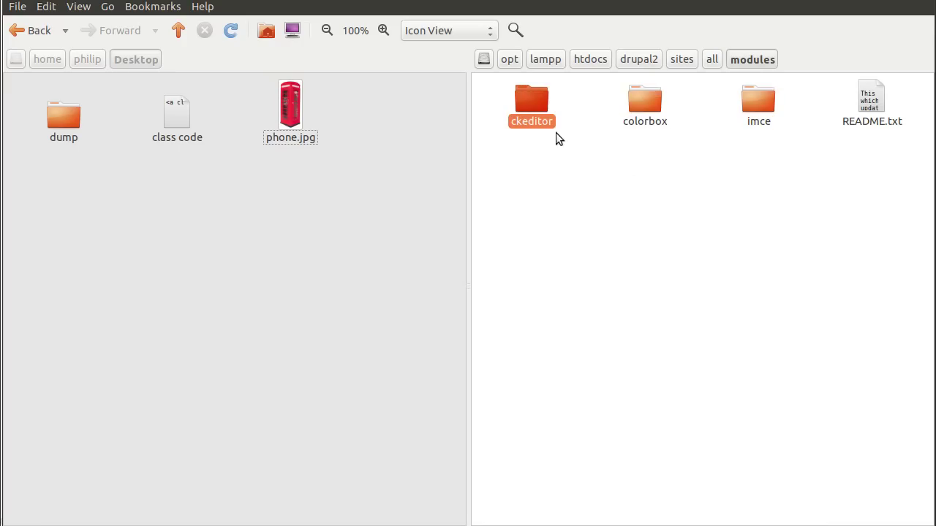
{"action": "left_click", "coordinate": [646, 105]}
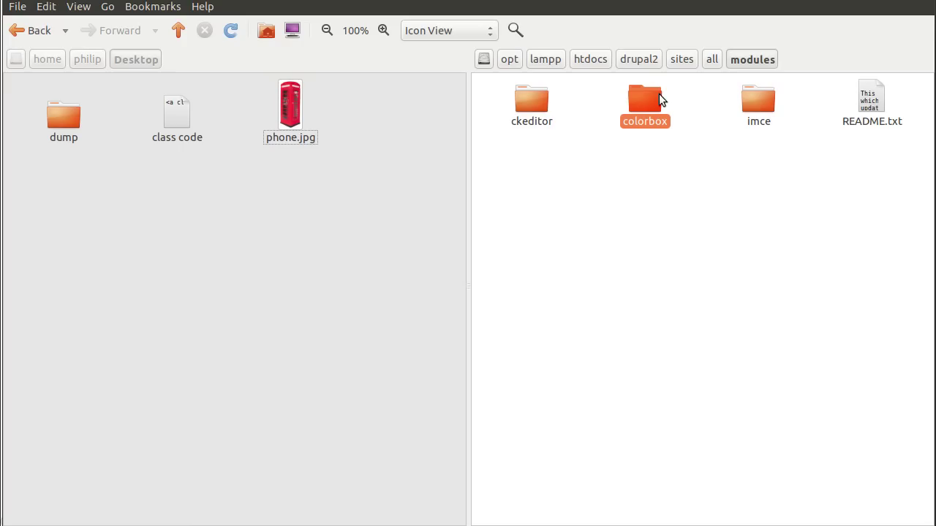
Step: Recheck the contents of the sites/all/libraries folder and return to the all folder
{"action": "left_click", "coordinate": [711, 59]}
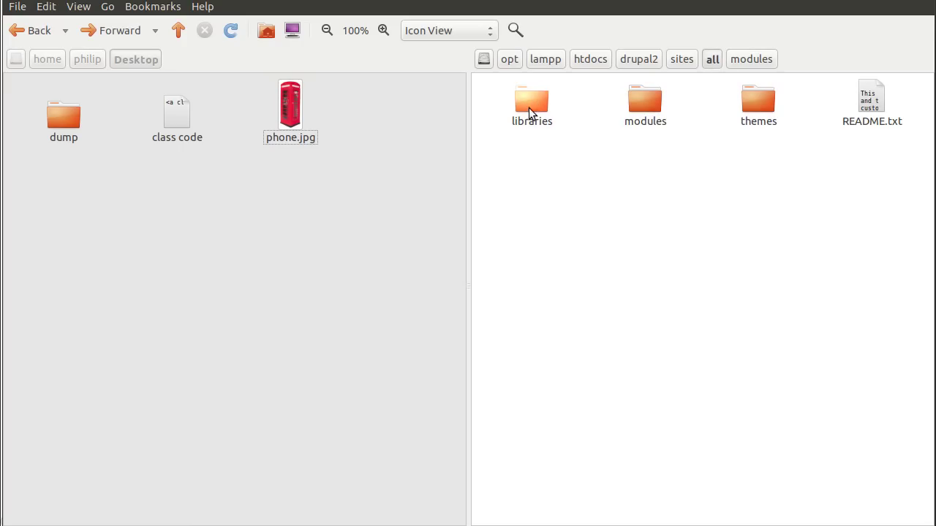
{"action": "double_click", "coordinate": [532, 106]}
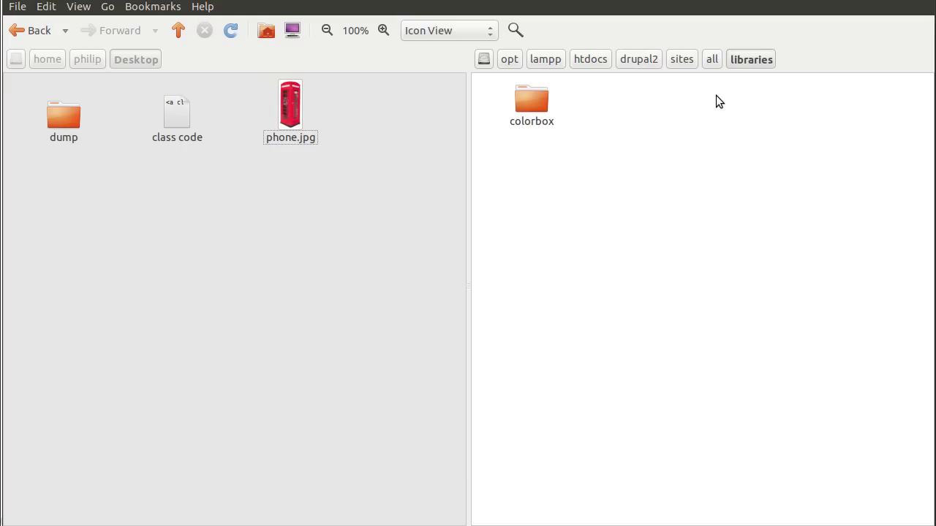
{"action": "left_click", "coordinate": [712, 59]}
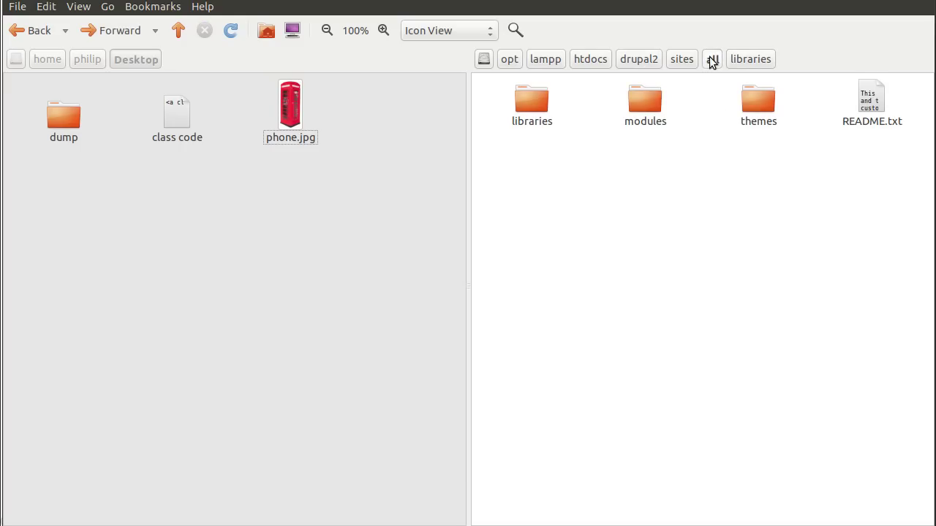
Step: Inspect the ckeditor plug-in folder and COPY_HERE.txt inside the ckeditor module, and go back up to the drupal2 folder
{"action": "double_click", "coordinate": [637, 104]}
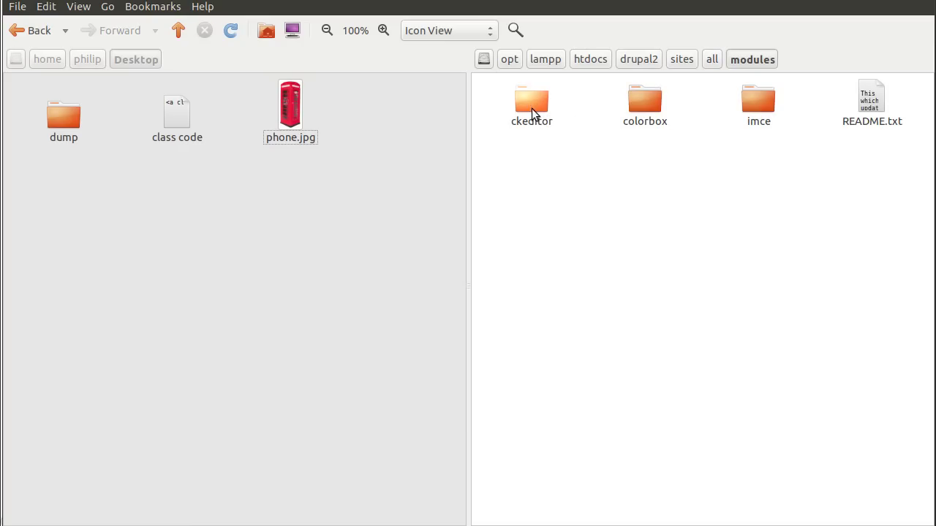
{"action": "double_click", "coordinate": [535, 105]}
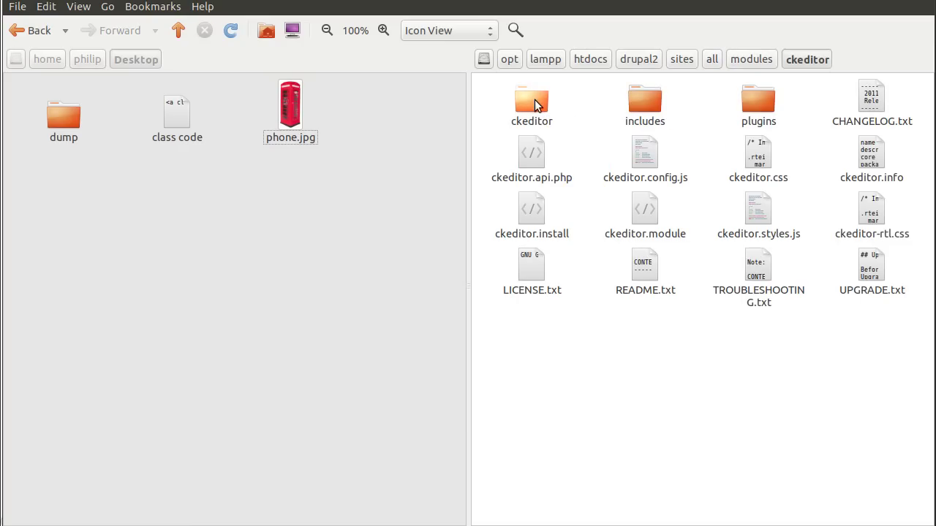
{"action": "double_click", "coordinate": [532, 105]}
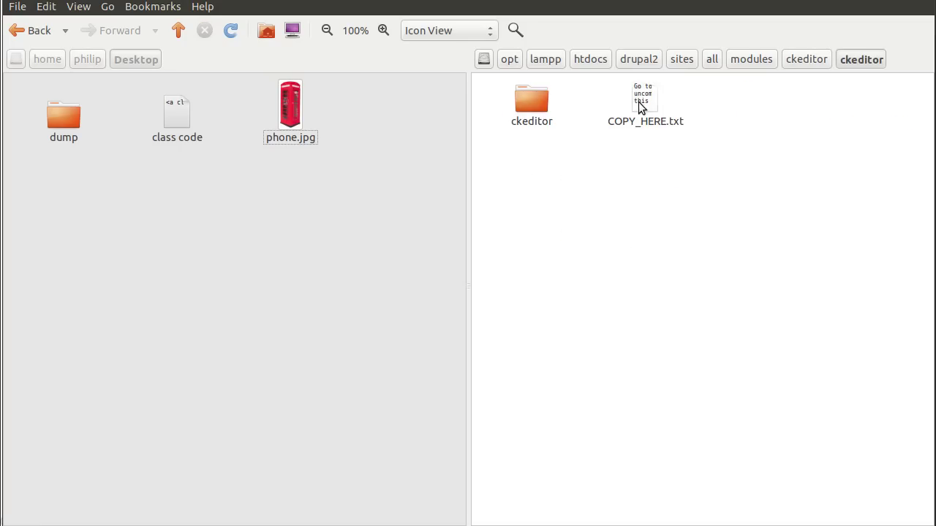
{"action": "left_click", "coordinate": [640, 106]}
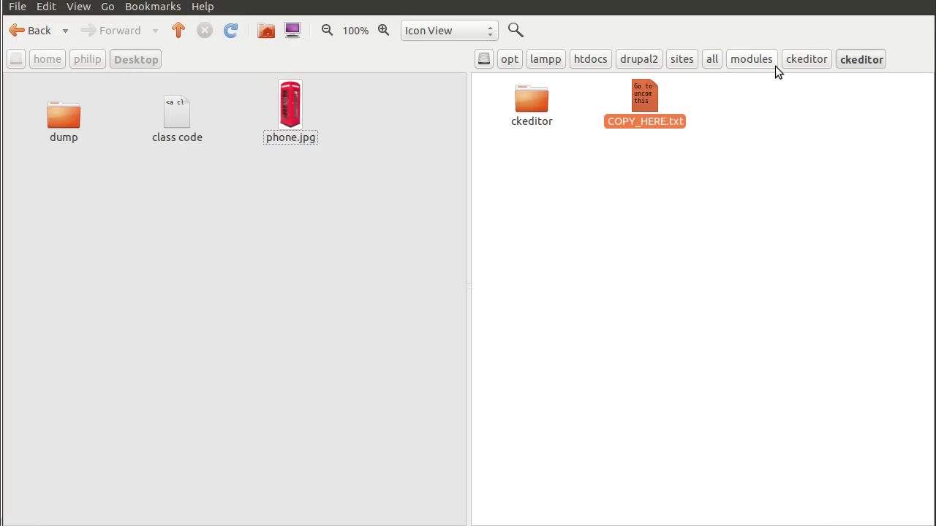
{"action": "left_click", "coordinate": [797, 58]}
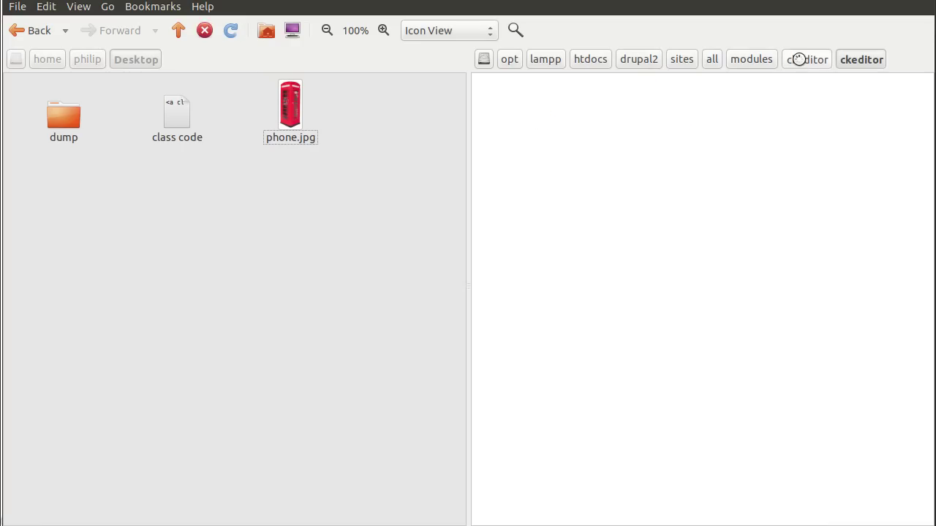
{"action": "left_click", "coordinate": [757, 60]}
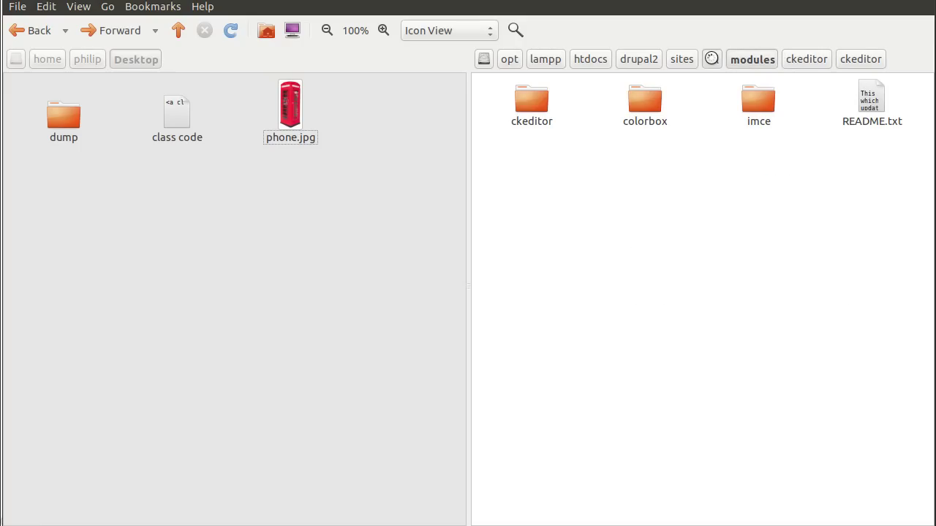
{"action": "left_click", "coordinate": [711, 58]}
{"action": "left_click", "coordinate": [654, 59]}
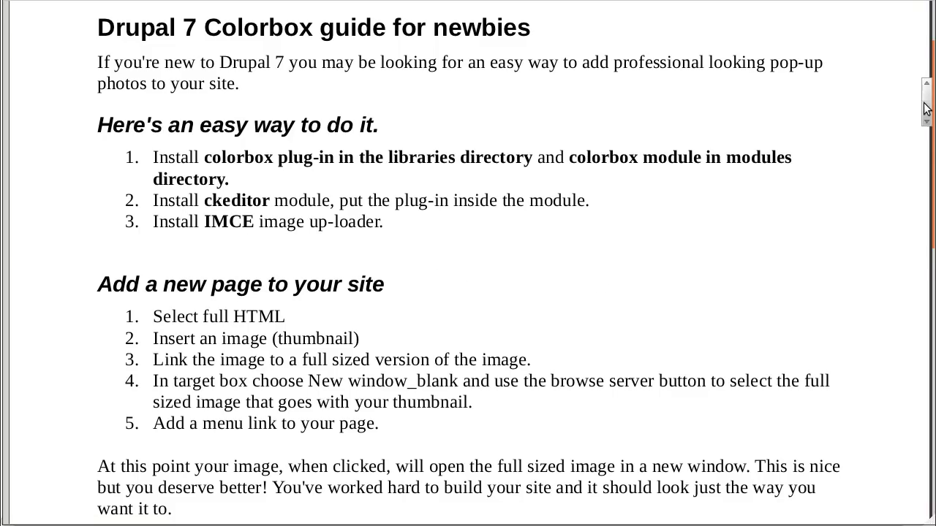
Step: Read the guide's instructions for adding a new page to the site and changing the link code
{"action": "left_click_drag", "start_coordinate": [925, 101], "coordinate": [922, 208]}
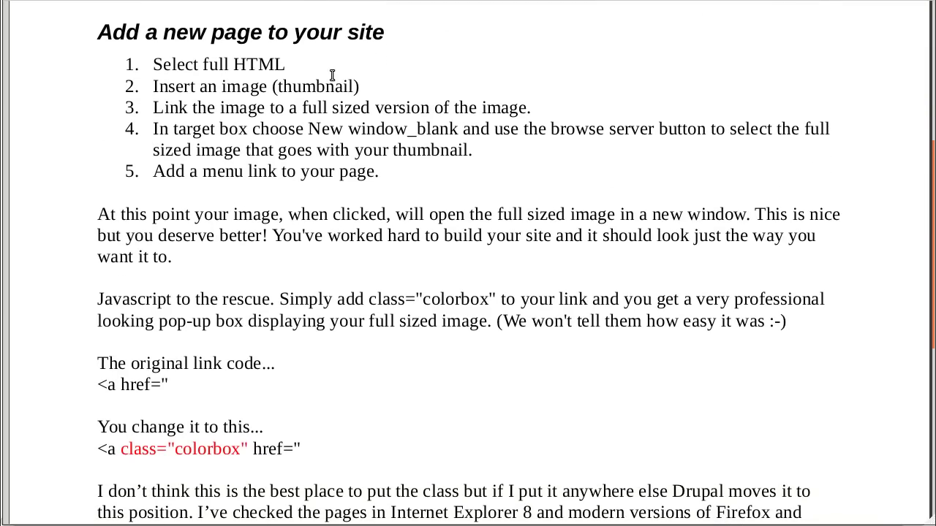
{"action": "left_click_drag", "start_coordinate": [930, 233], "coordinate": [930, 235]}
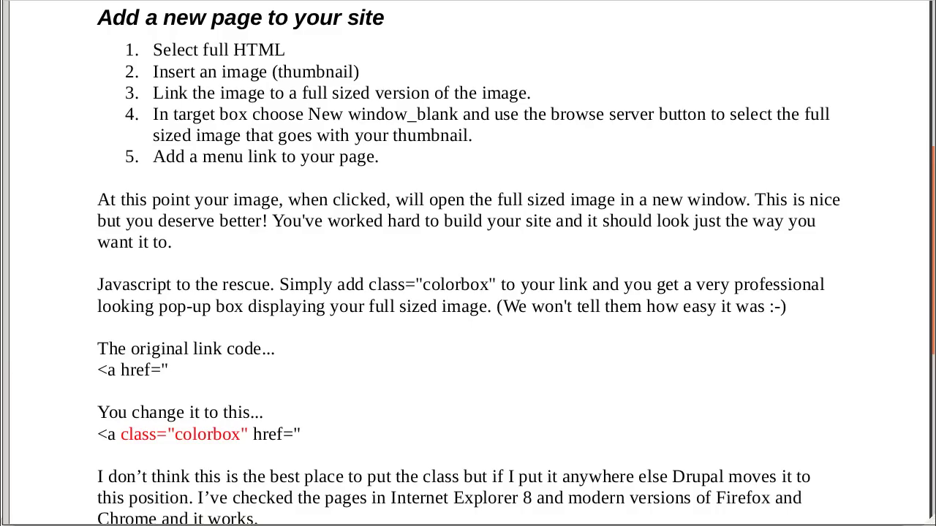
Step: Switch to the Drupal site in the browser and open its module list with the Core section collapsed
{"action": "key", "text": "alt+Tab"}
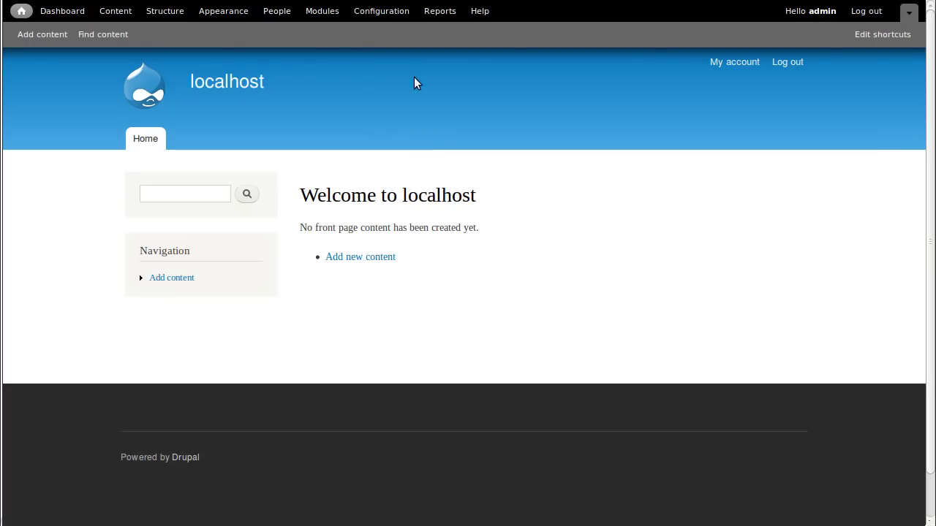
{"action": "left_click", "coordinate": [314, 15]}
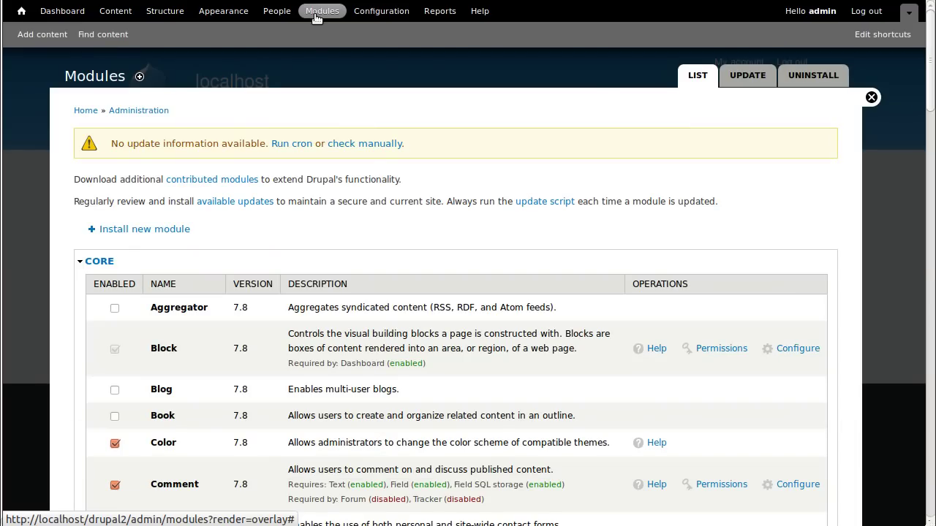
{"action": "left_click", "coordinate": [92, 263]}
{"action": "scroll", "coordinate": [362, 286], "scroll_direction": "down", "scroll_amount": 3}
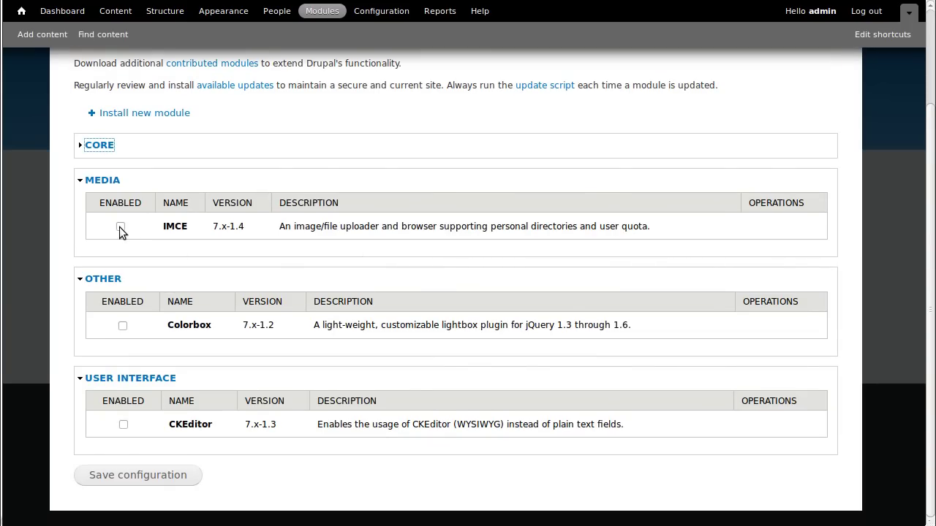
Step: Enable the IMCE, Colorbox and CKEditor modules and save the module configuration
{"action": "left_click", "coordinate": [120, 227]}
{"action": "left_click", "coordinate": [122, 326]}
{"action": "left_click", "coordinate": [122, 424]}
{"action": "left_click", "coordinate": [140, 476]}
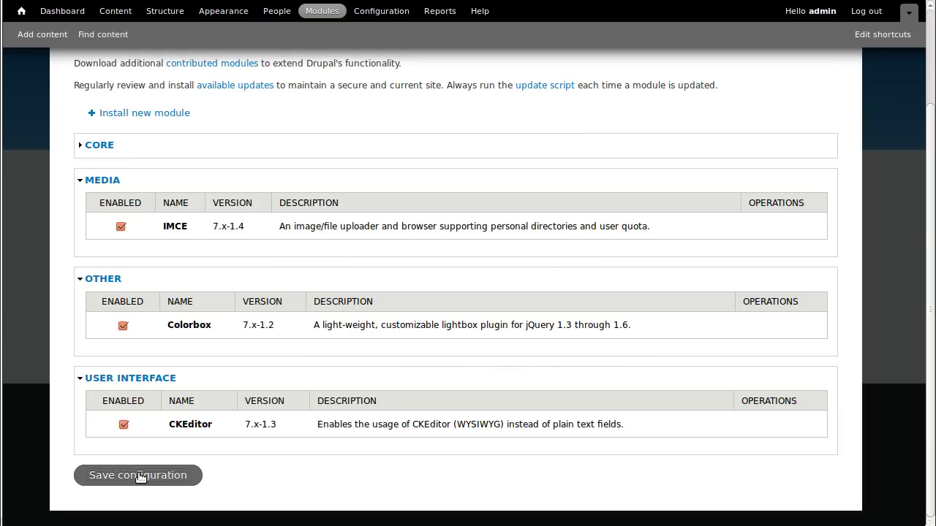
{"action": "left_click", "coordinate": [140, 477]}
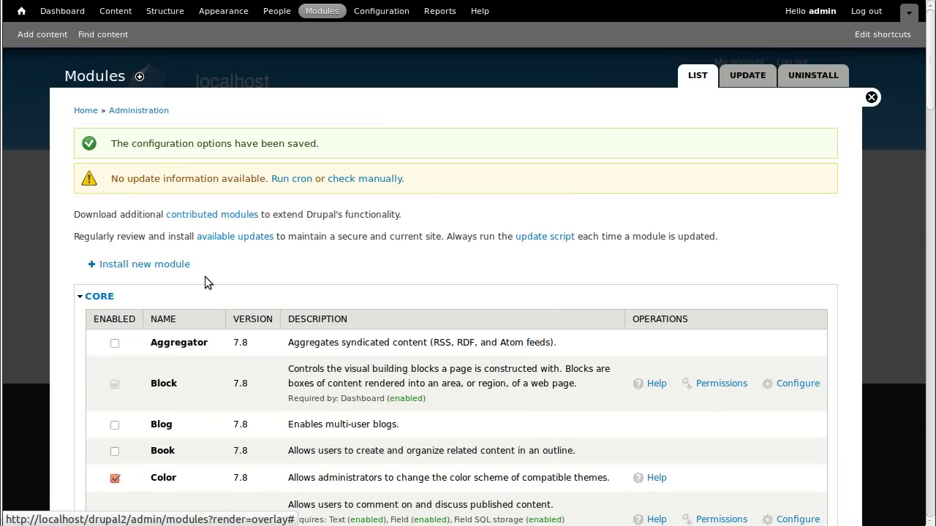
Step: Collapse the Core modules and open CKEditor's Full profile for editing from the module's configuration
{"action": "left_click", "coordinate": [99, 296]}
{"action": "scroll", "coordinate": [250, 307], "scroll_direction": "down", "scroll_amount": 3}
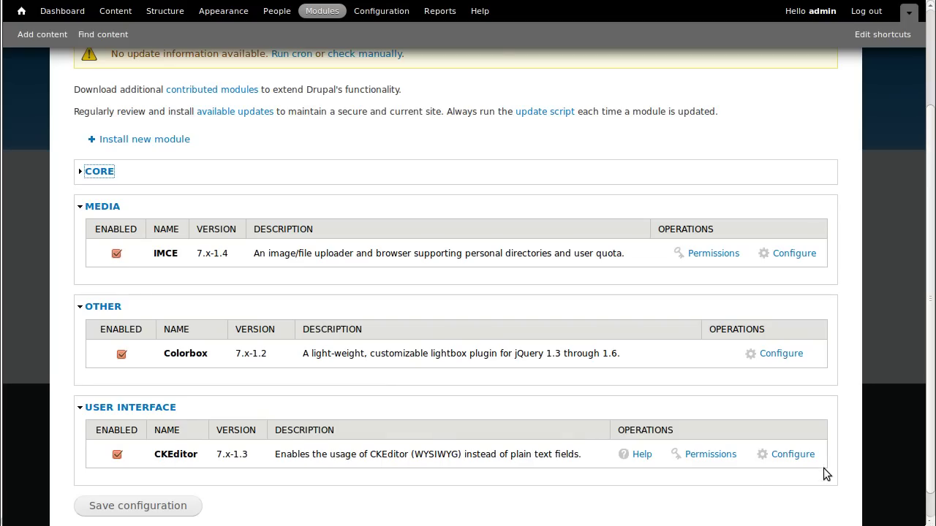
{"action": "left_click", "coordinate": [800, 456]}
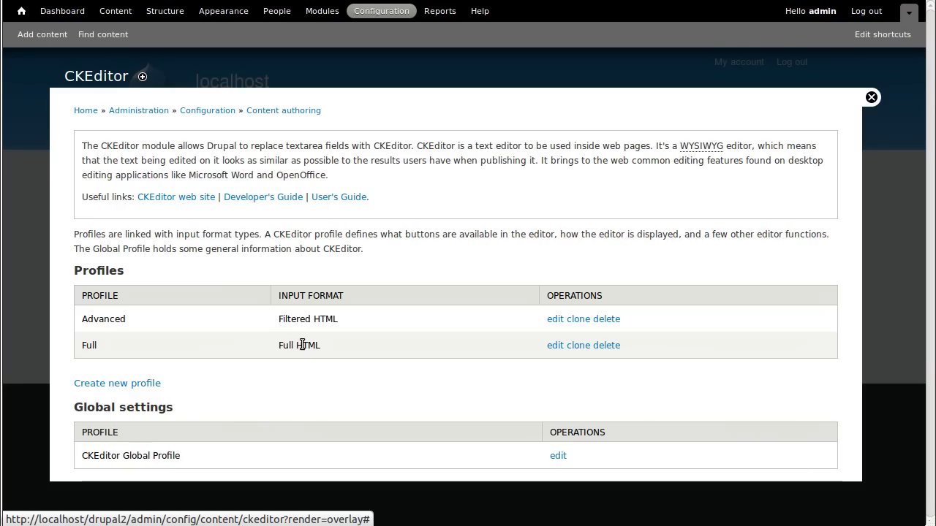
{"action": "left_click", "coordinate": [556, 347]}
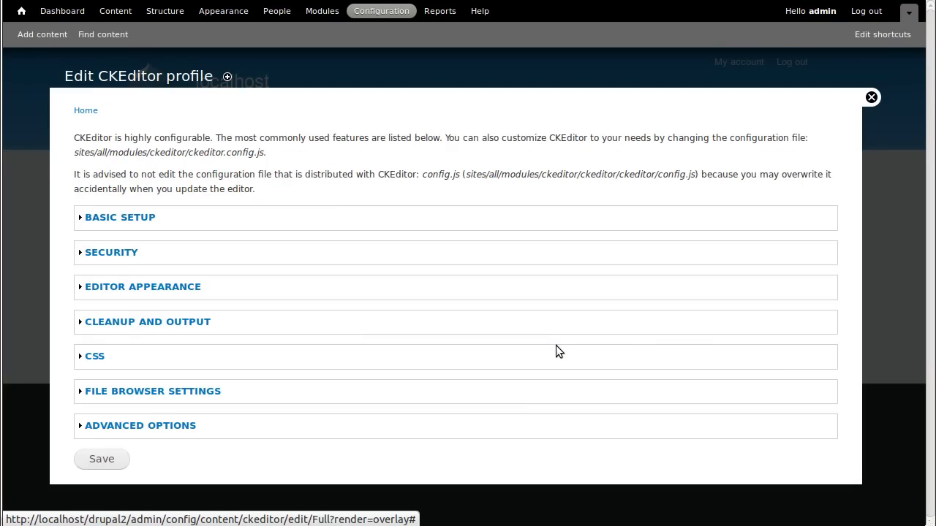
Step: Set the Full profile's link dialog file browser type to IMCE, save the profile and close the CKEditor settings
{"action": "left_click", "coordinate": [135, 393]}
{"action": "scroll", "coordinate": [135, 391], "scroll_direction": "down", "scroll_amount": 5}
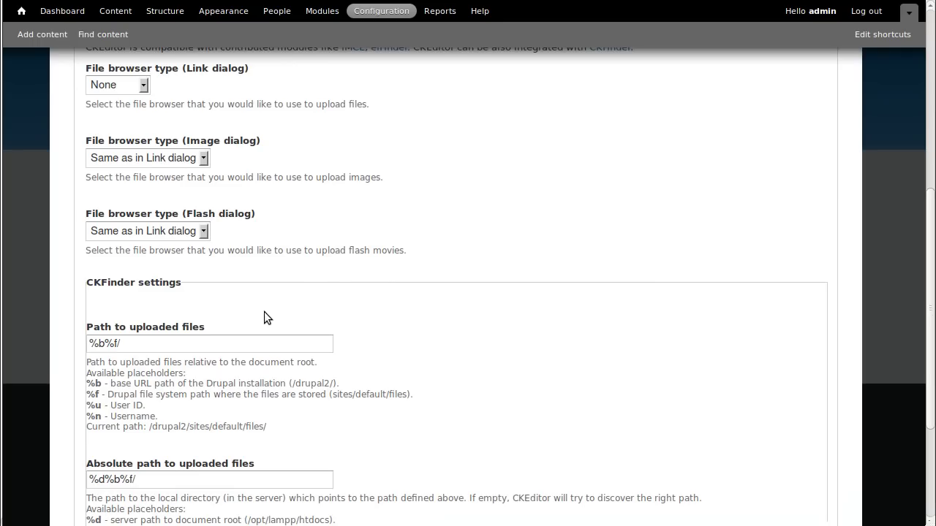
{"action": "scroll", "coordinate": [343, 263], "scroll_direction": "up", "scroll_amount": 2}
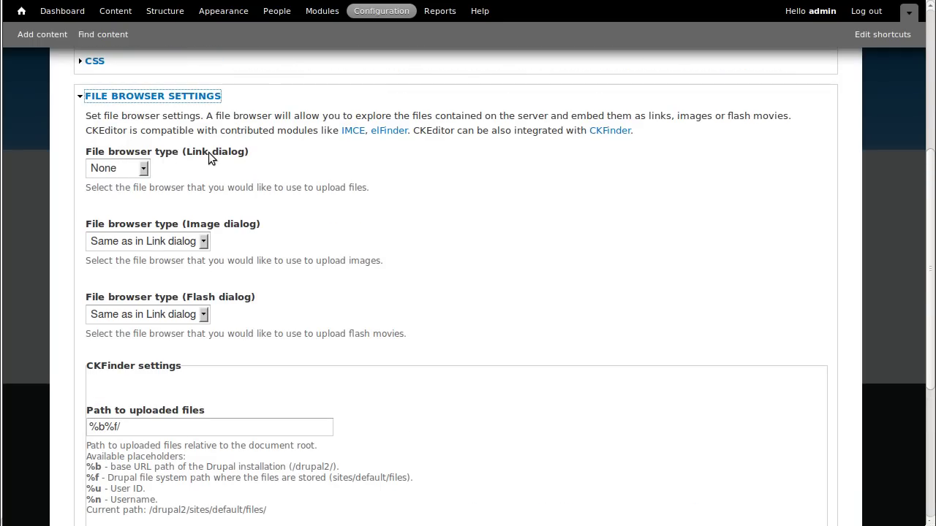
{"action": "left_click", "coordinate": [144, 170]}
{"action": "left_click", "coordinate": [119, 213]}
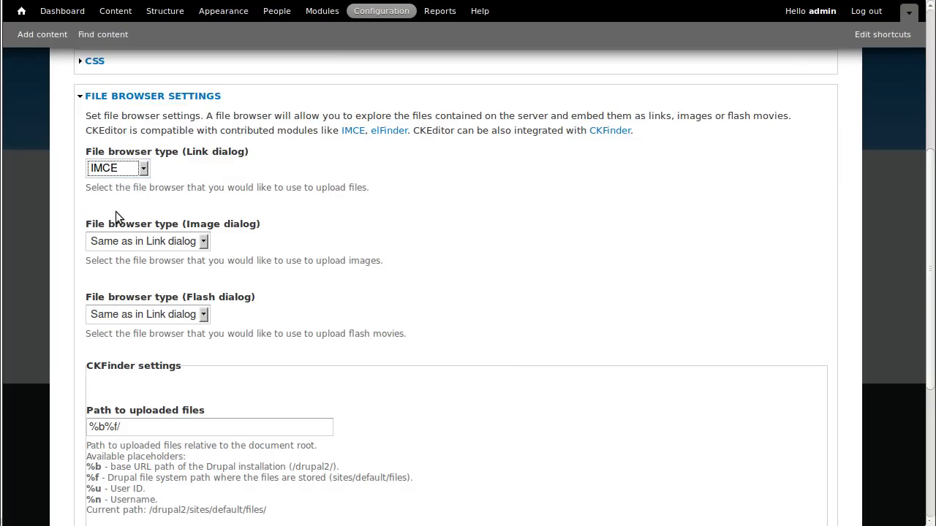
{"action": "left_click", "coordinate": [367, 219]}
{"action": "scroll", "coordinate": [407, 234], "scroll_direction": "down", "scroll_amount": 5}
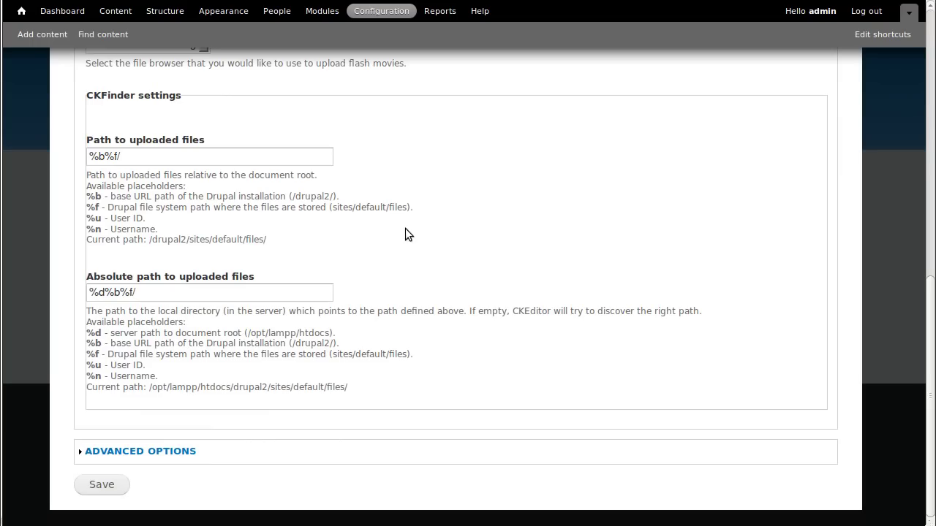
{"action": "left_click", "coordinate": [103, 485]}
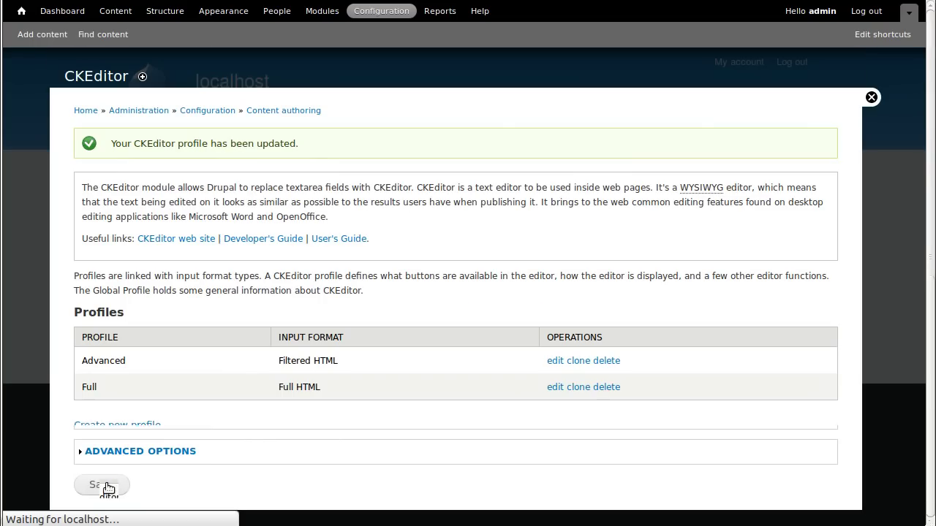
{"action": "left_click", "coordinate": [872, 97]}
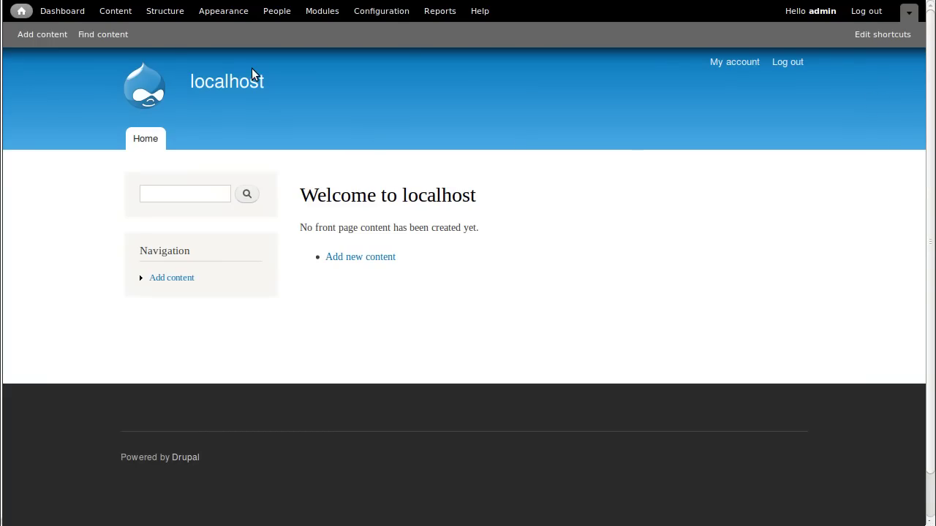
Step: Start a new Basic page and title it Phone
{"action": "left_click", "coordinate": [41, 35]}
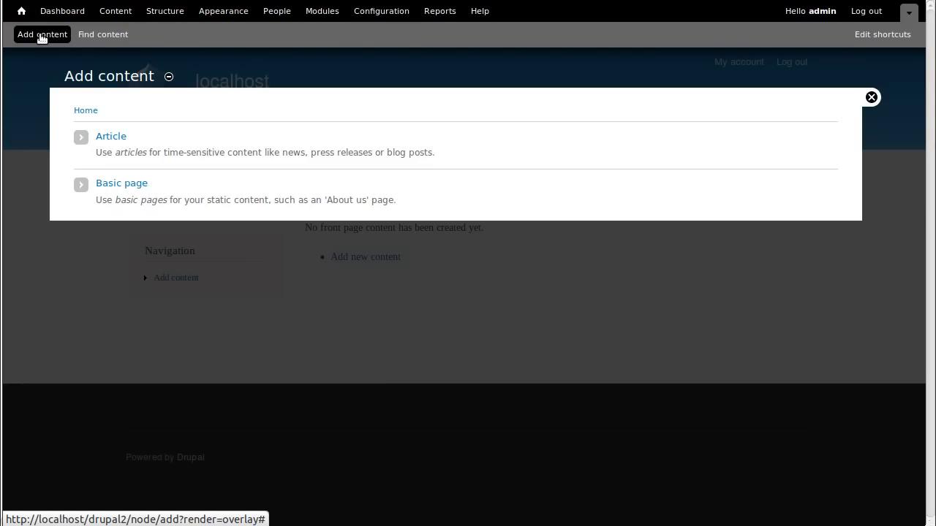
{"action": "left_click", "coordinate": [103, 184]}
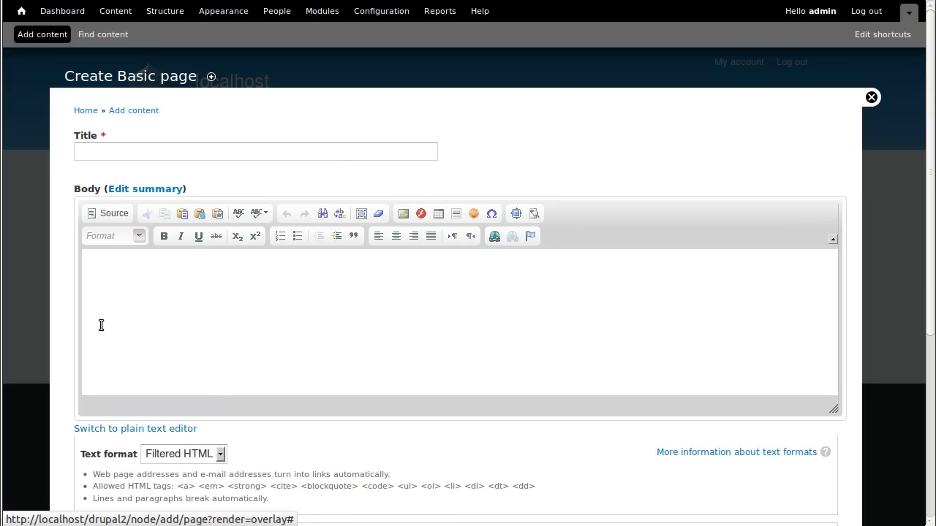
{"action": "left_click", "coordinate": [151, 152]}
{"action": "type", "text": "P"}
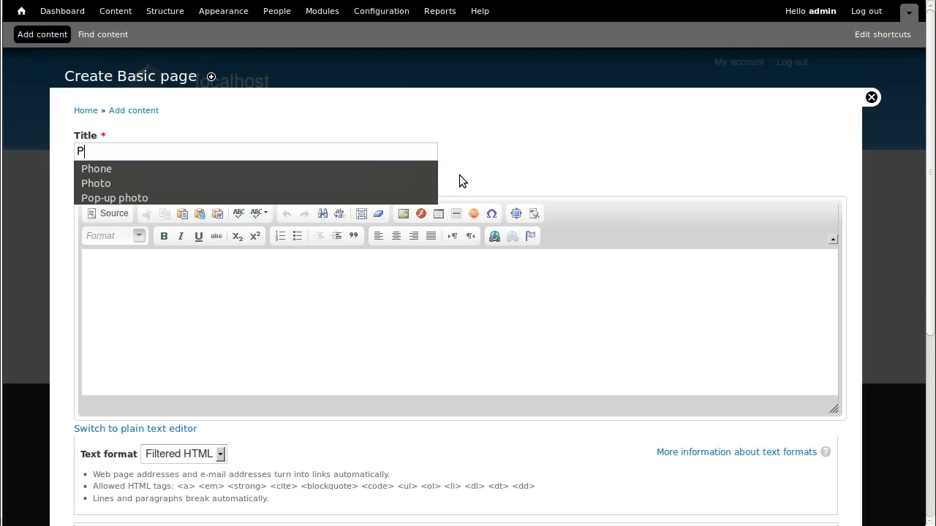
{"action": "type", "text": "hon"}
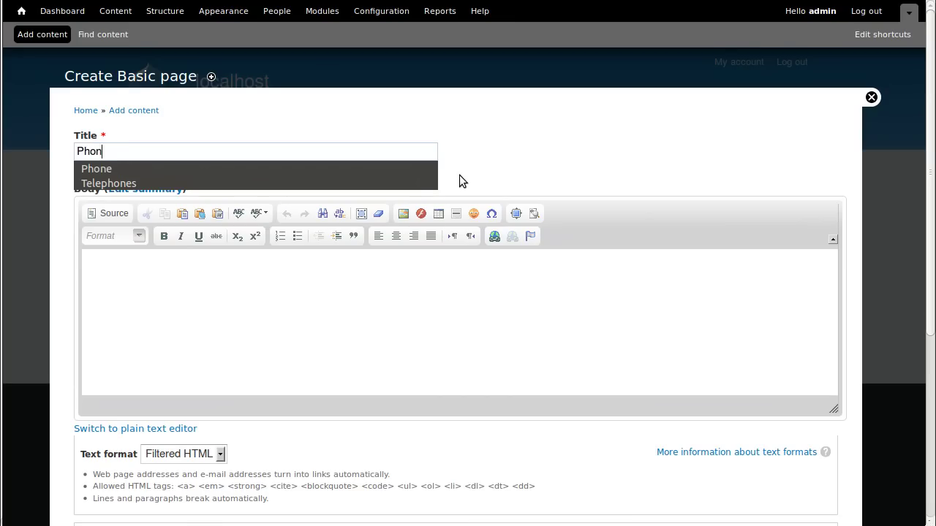
{"action": "type", "text": "e"}
Step: Switch to the laurum ipsum document in gedit, copy its first two paragraphs and close it
{"action": "left_click", "coordinate": [392, 293]}
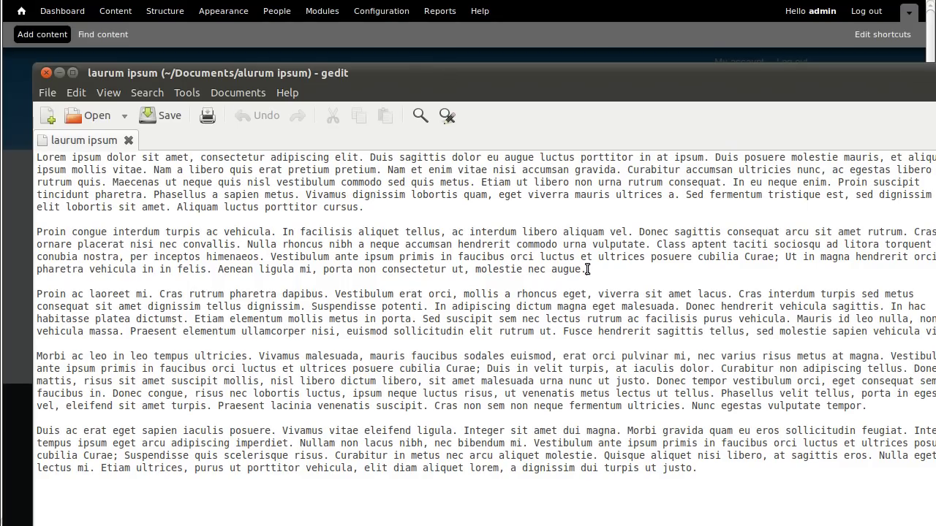
{"action": "left_click_drag", "start_coordinate": [587, 269], "coordinate": [4, 157]}
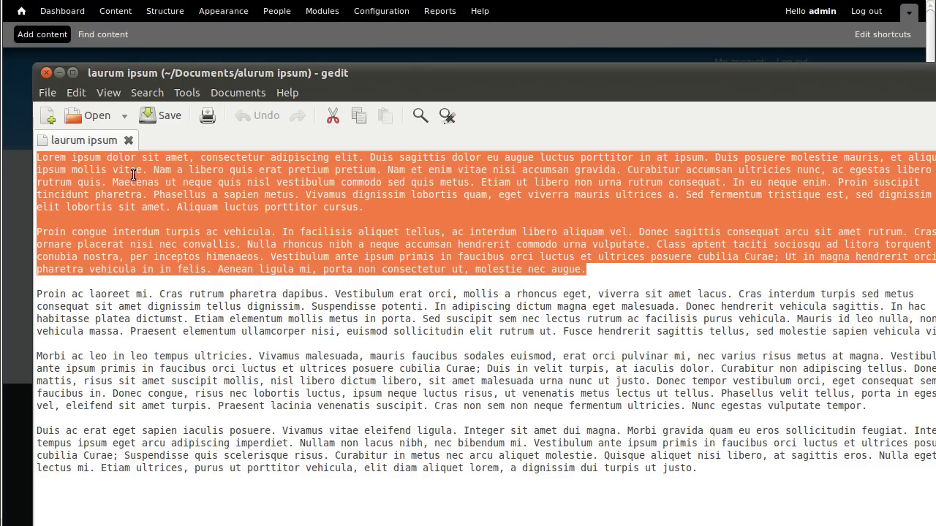
{"action": "right_click", "coordinate": [133, 175]}
{"action": "left_click", "coordinate": [158, 243]}
{"action": "left_click", "coordinate": [45, 72]}
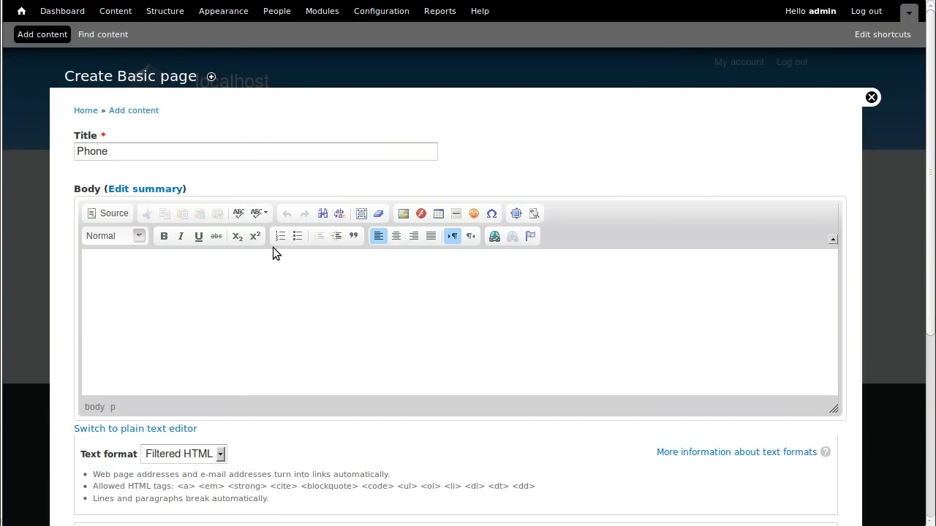
Step: Paste the two copied paragraphs into the body of the Phone page
{"action": "left_click", "coordinate": [251, 271]}
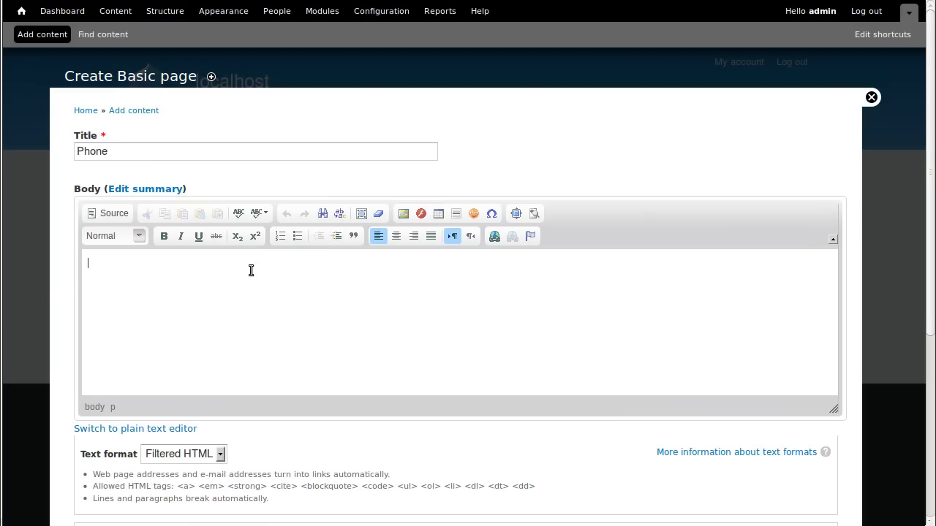
{"action": "left_click", "coordinate": [219, 214]}
{"action": "key", "text": "ctrl+v"}
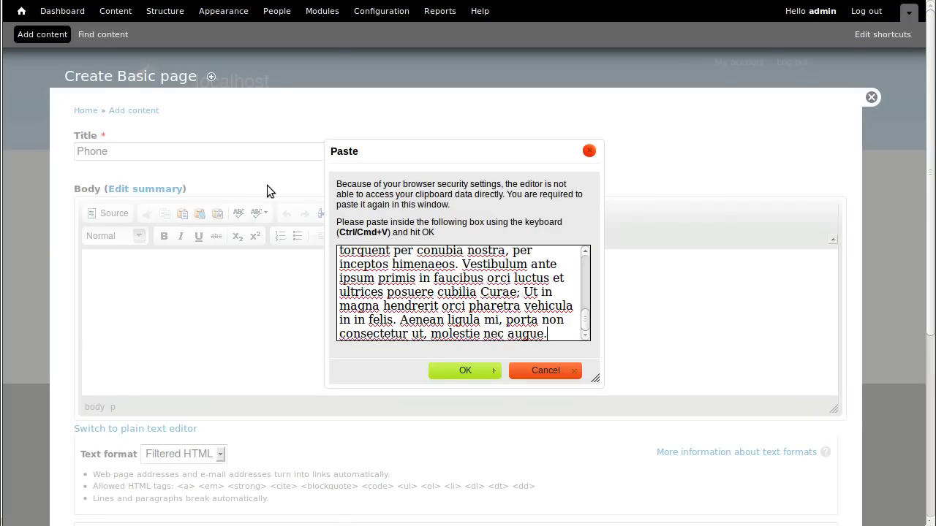
{"action": "left_click", "coordinate": [453, 370]}
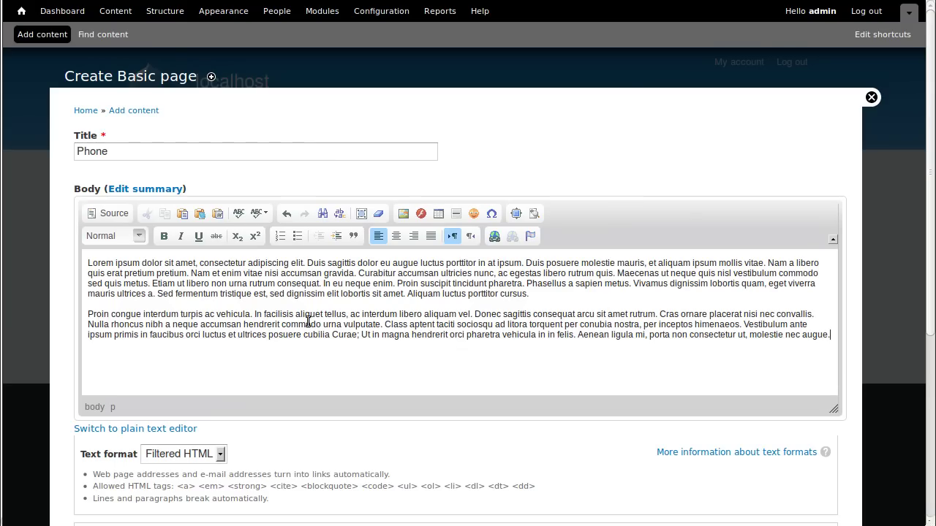
Step: Provide a menu link for the Phone page and save the page
{"action": "scroll", "coordinate": [275, 382], "scroll_direction": "down", "scroll_amount": 3}
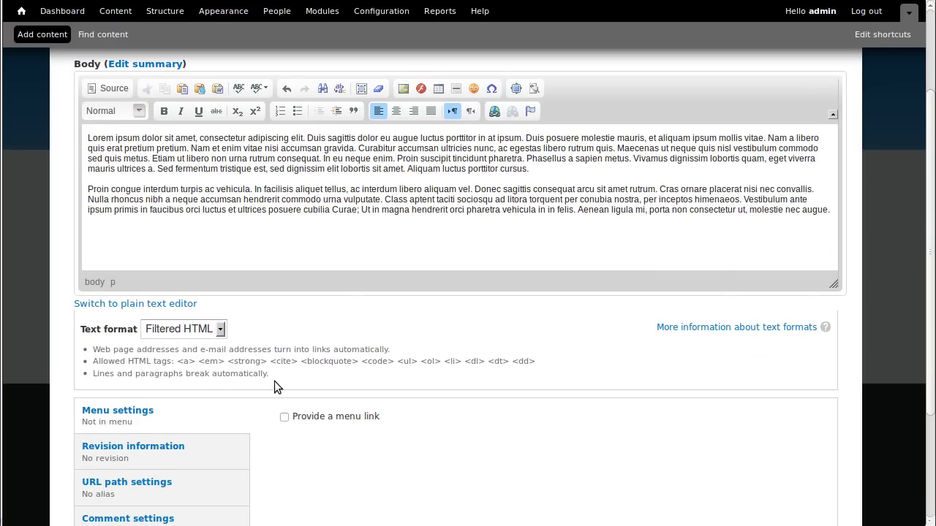
{"action": "left_click", "coordinate": [285, 416]}
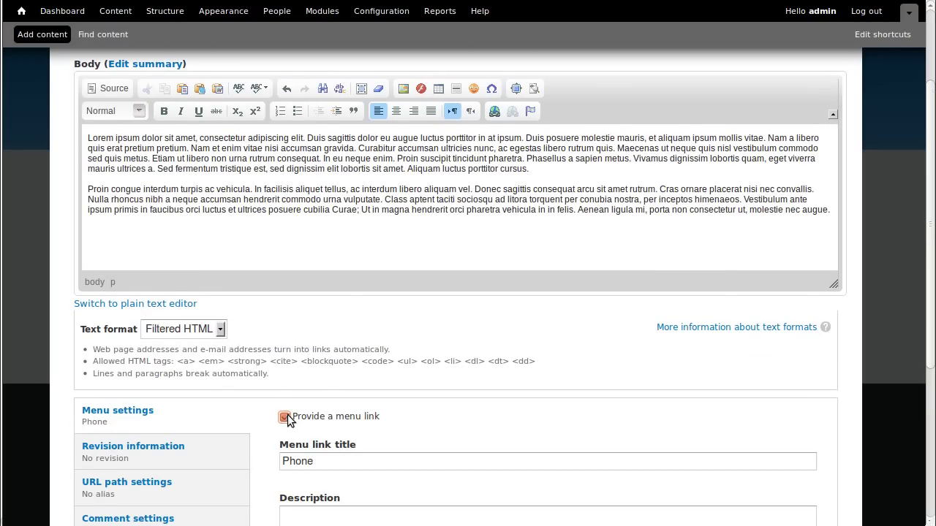
{"action": "scroll", "coordinate": [284, 417], "scroll_direction": "down", "scroll_amount": 5}
{"action": "left_click", "coordinate": [102, 476]}
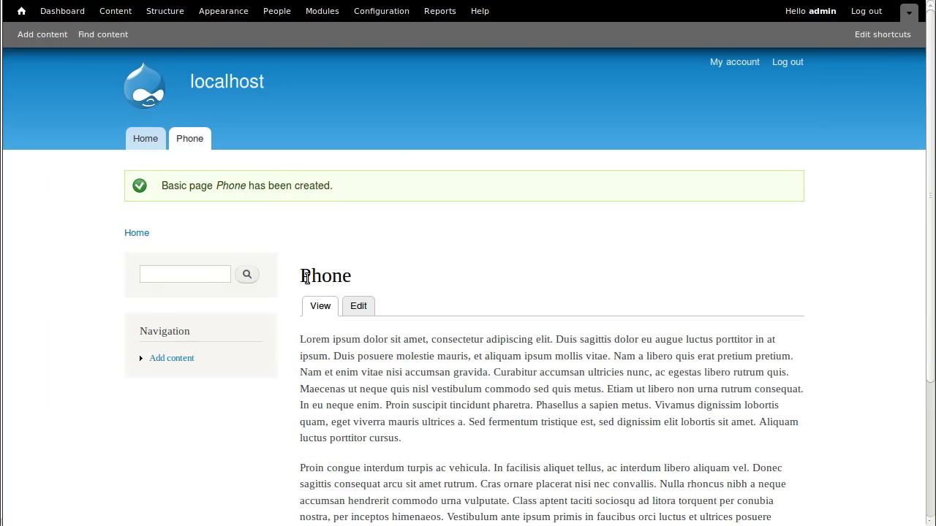
Step: Open the Phone page for editing and change its text format to Full HTML
{"action": "left_click", "coordinate": [358, 306]}
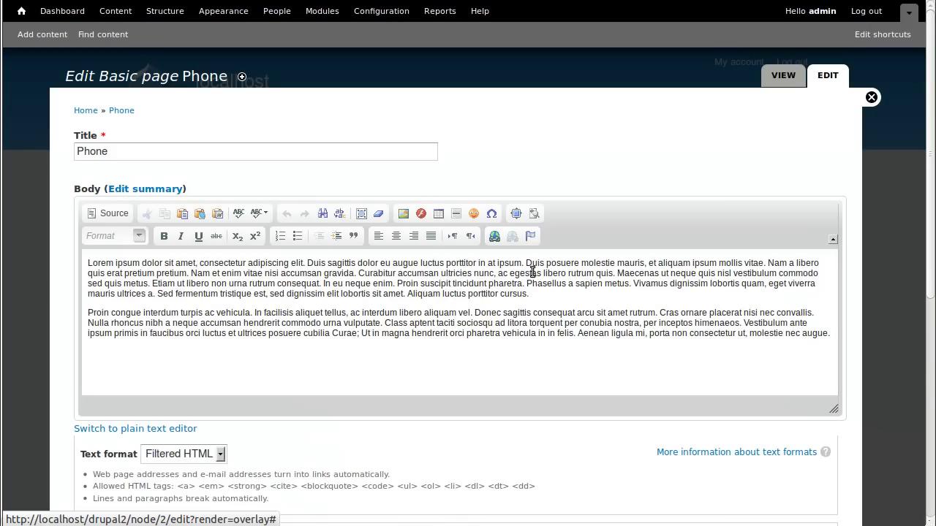
{"action": "left_click", "coordinate": [88, 262]}
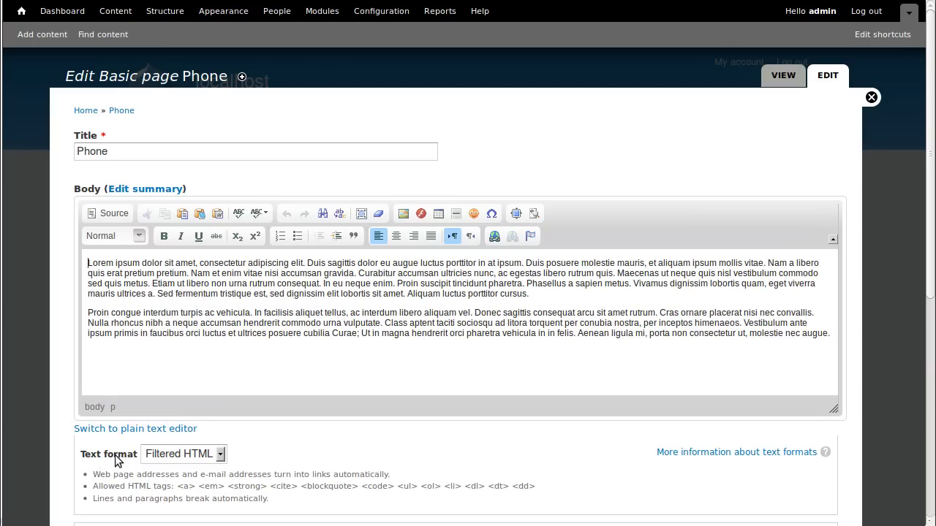
{"action": "left_click", "coordinate": [194, 460]}
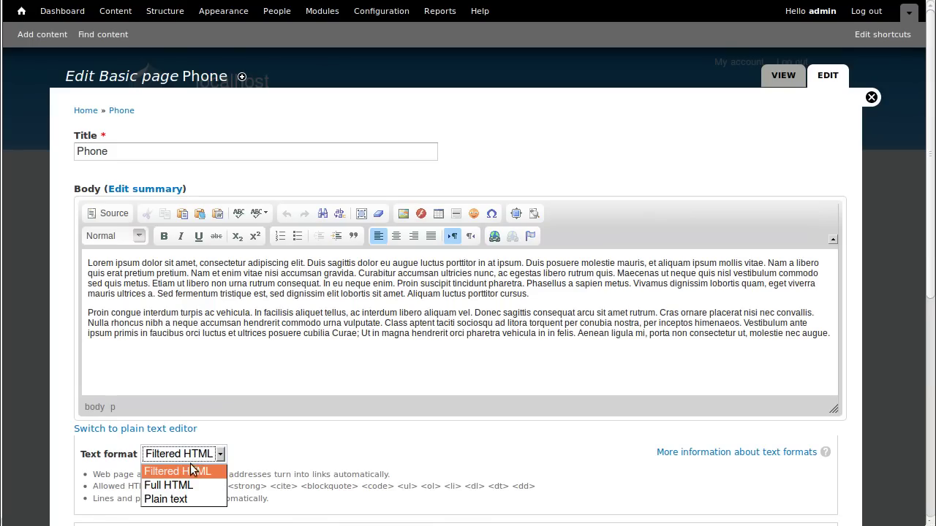
{"action": "left_click", "coordinate": [186, 488]}
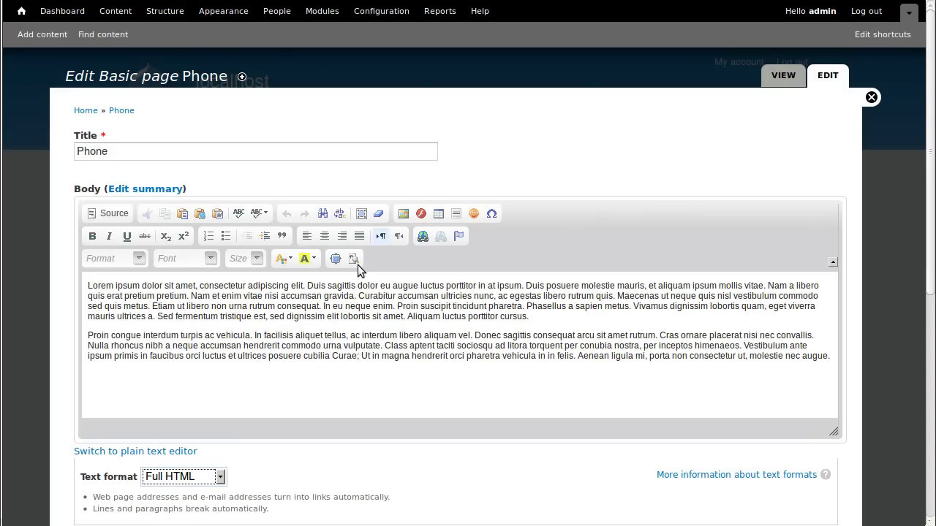
Step: Start inserting an image at the beginning of the body text and open the IMCE file browser
{"action": "left_click", "coordinate": [89, 285]}
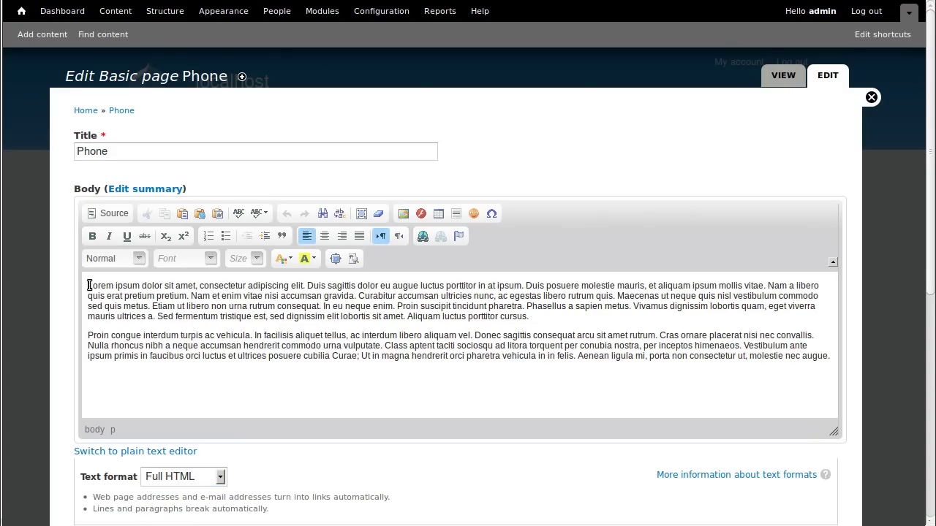
{"action": "left_click", "coordinate": [404, 214]}
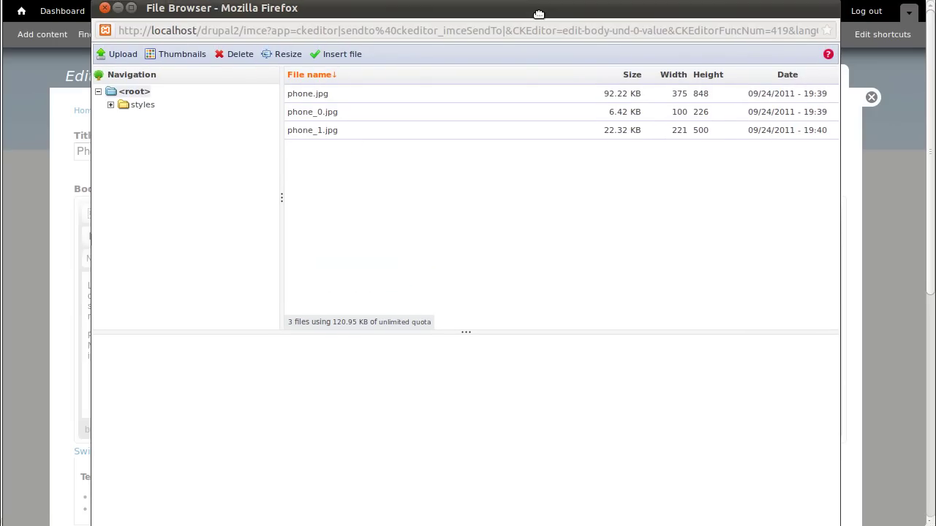
{"action": "left_click", "coordinate": [123, 55]}
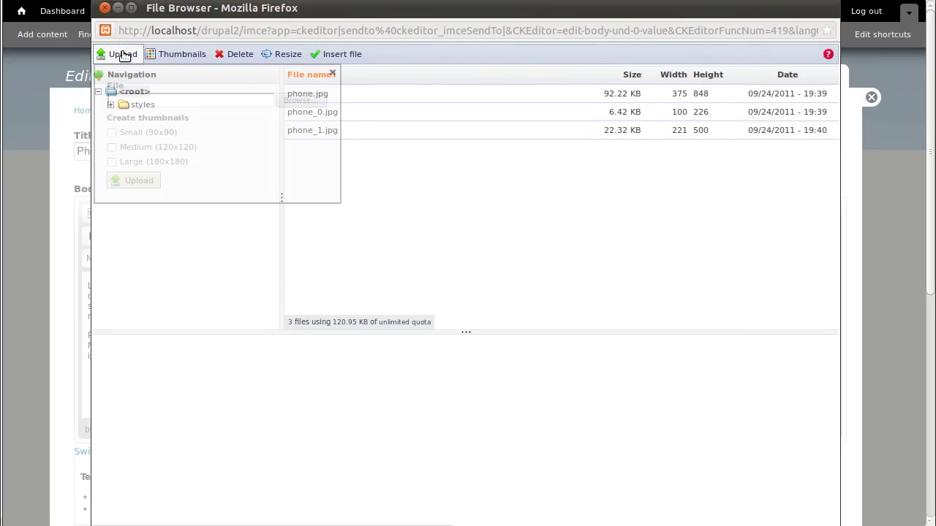
{"action": "left_click", "coordinate": [291, 100]}
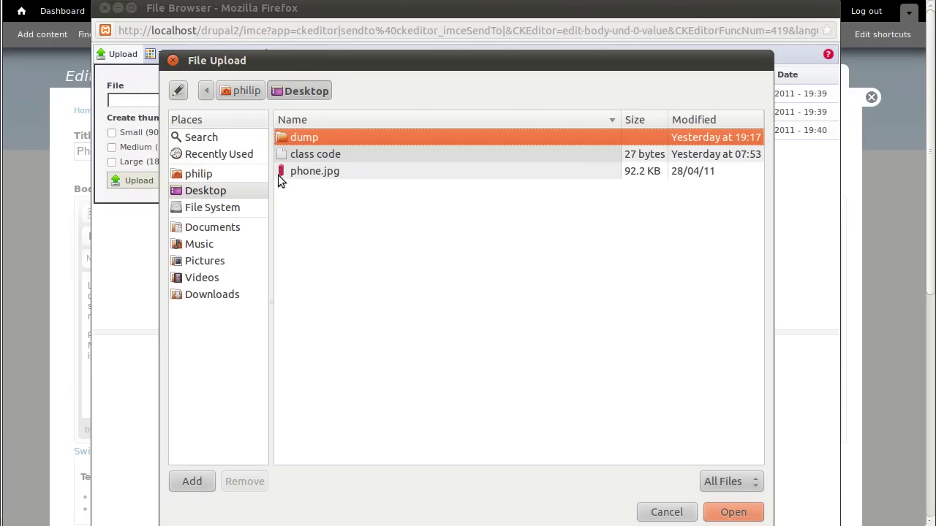
{"action": "left_click", "coordinate": [295, 176]}
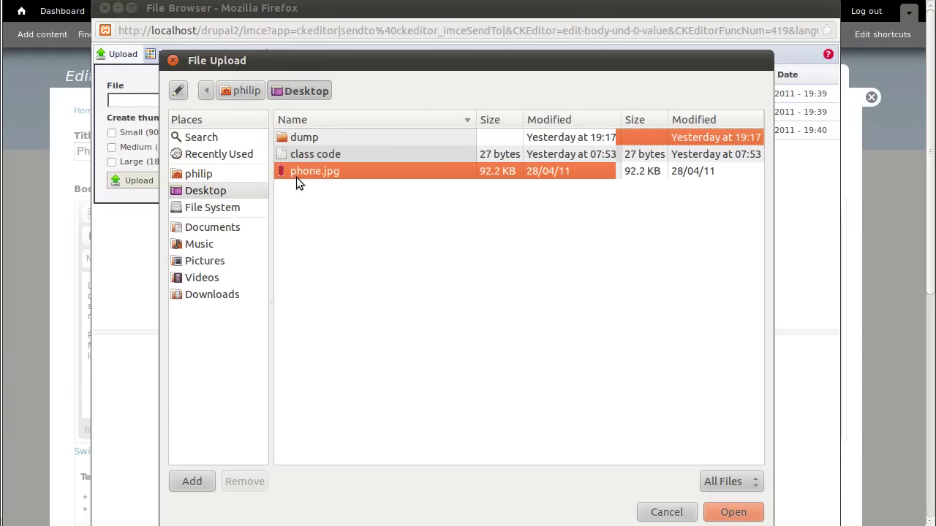
{"action": "left_click", "coordinate": [173, 60]}
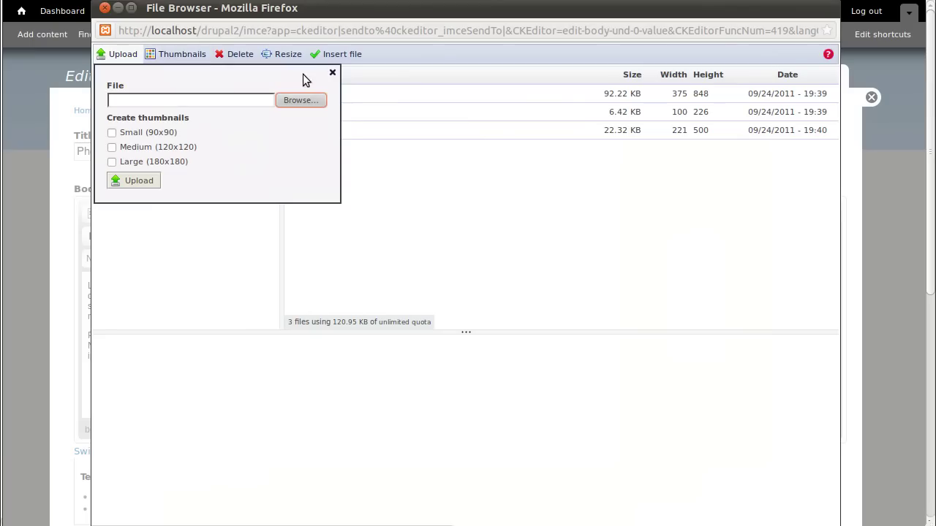
{"action": "left_click", "coordinate": [332, 73]}
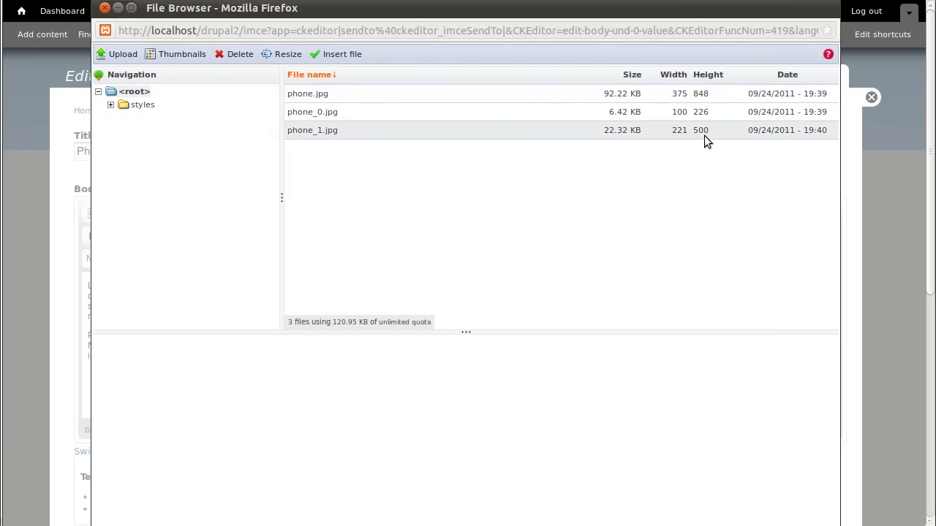
{"action": "left_click", "coordinate": [681, 96]}
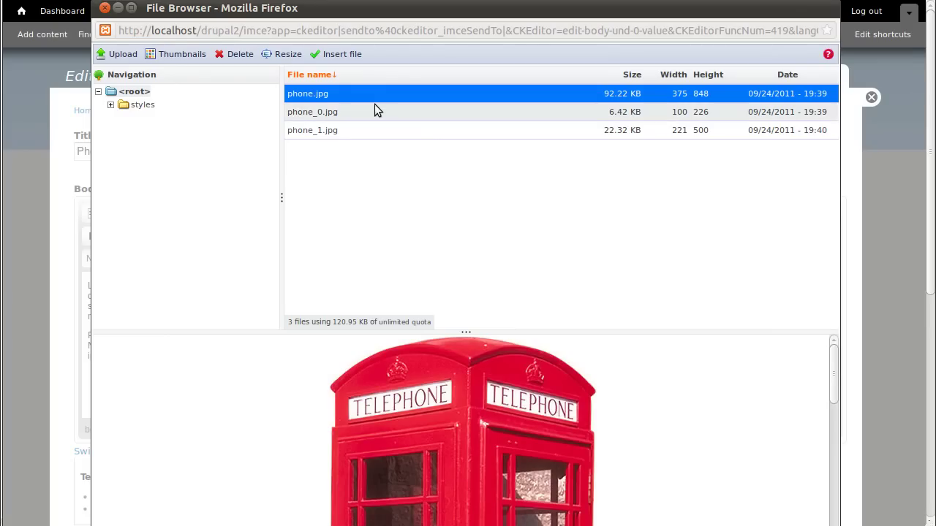
{"action": "left_click", "coordinate": [285, 58]}
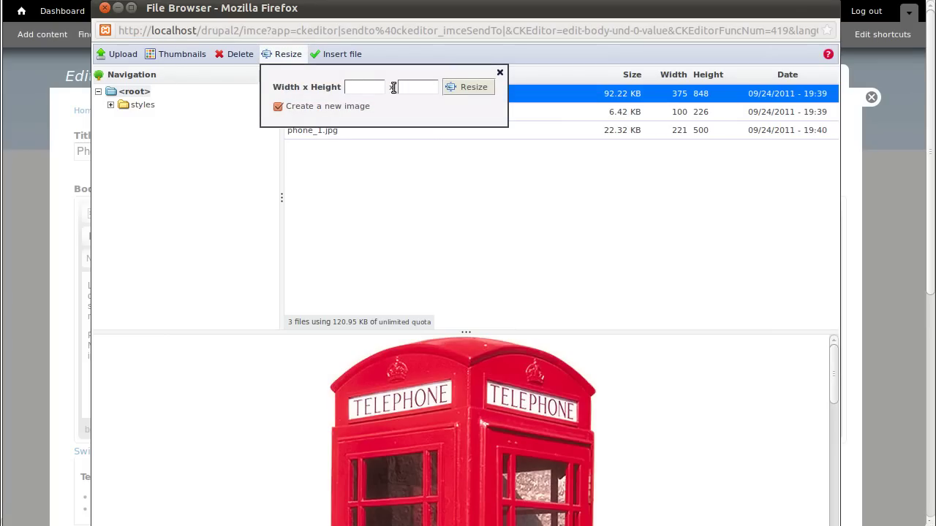
{"action": "left_click", "coordinate": [363, 87]}
{"action": "type", "text": "125"}
{"action": "left_click", "coordinate": [417, 87]}
{"action": "left_click", "coordinate": [497, 73]}
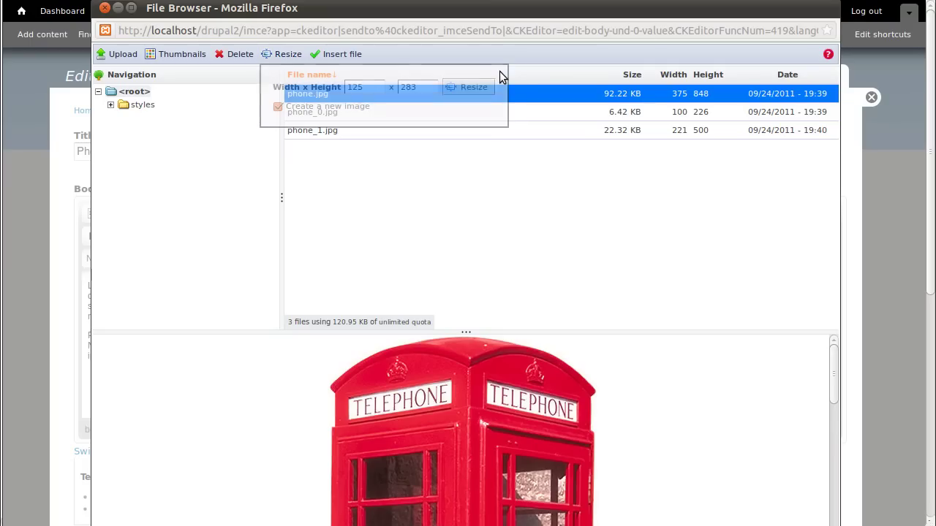
{"action": "left_click", "coordinate": [696, 116]}
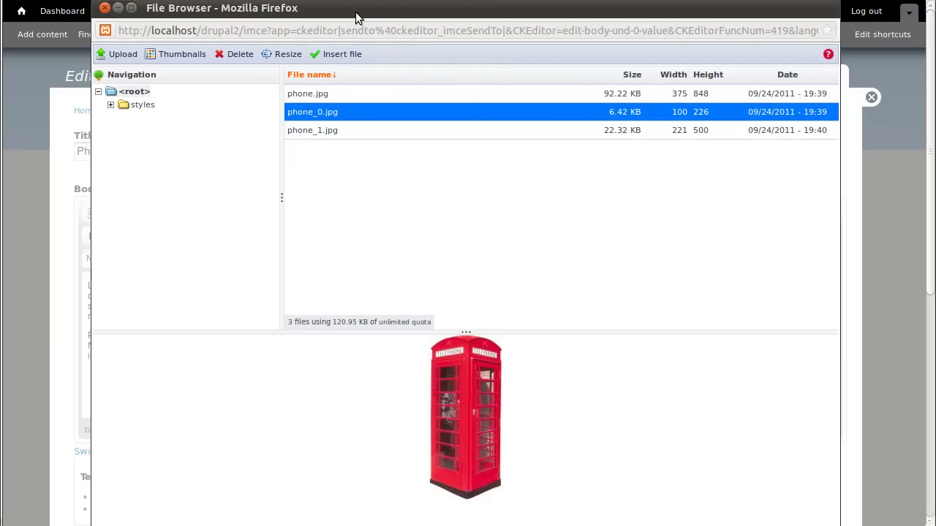
{"action": "left_click", "coordinate": [104, 9]}
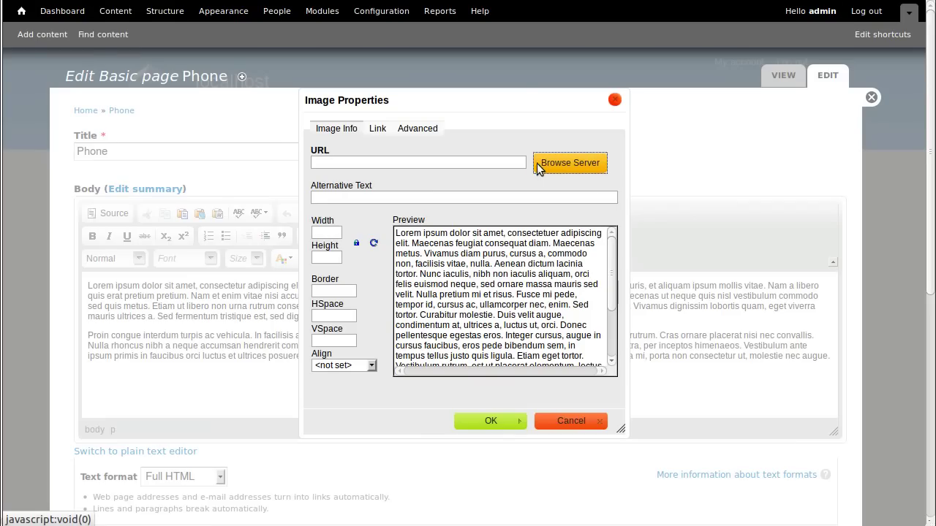
Step: Choose phone_0.jpg from the server as the image, aligned left with a horizontal space of 8
{"action": "left_click", "coordinate": [557, 162]}
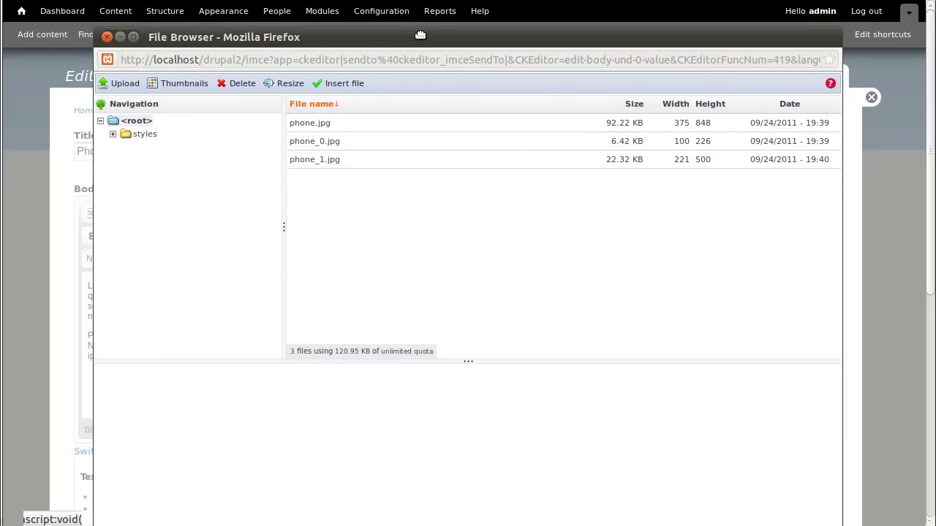
{"action": "left_click", "coordinate": [689, 146]}
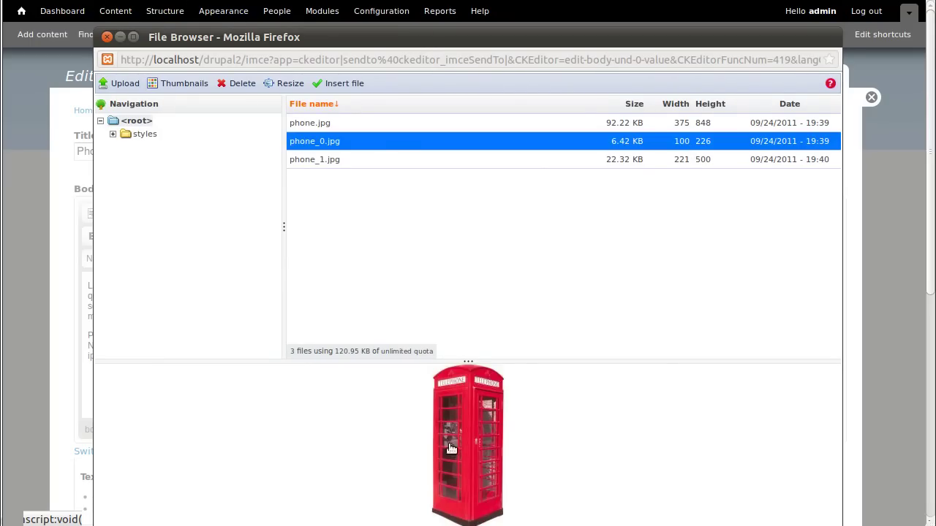
{"action": "left_click", "coordinate": [341, 84]}
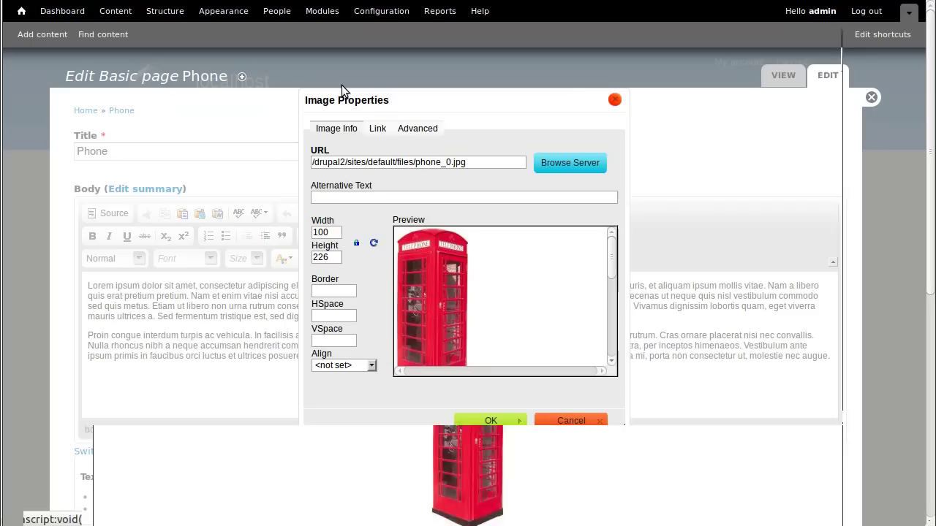
{"action": "left_click", "coordinate": [349, 365]}
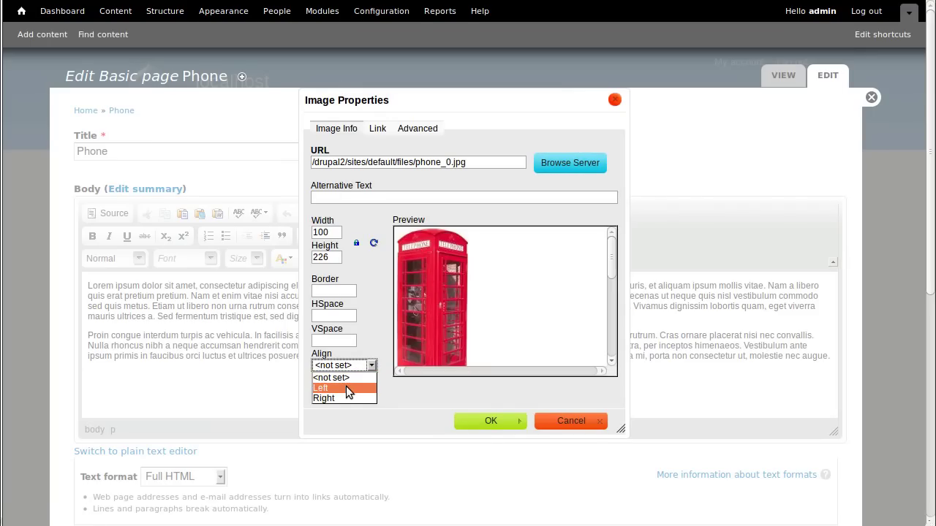
{"action": "left_click", "coordinate": [346, 388]}
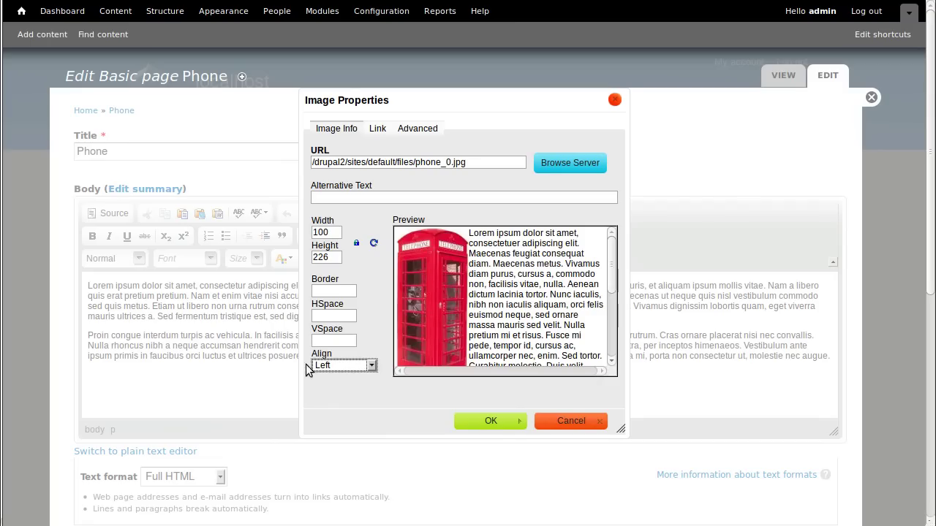
{"action": "left_click", "coordinate": [337, 315]}
{"action": "type", "text": "8"}
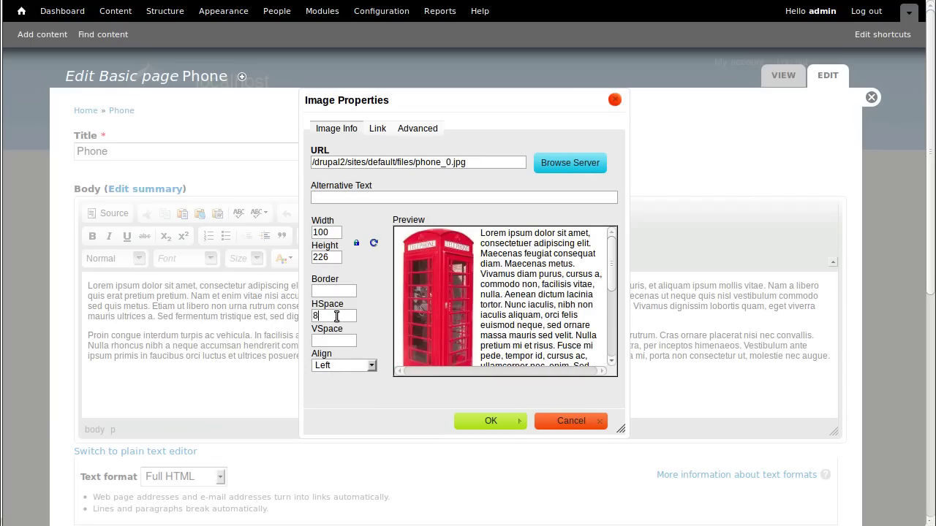
Step: Link the image to phone_1.jpg on the server with target New Window (_blank) and insert it into the body
{"action": "left_click", "coordinate": [377, 129]}
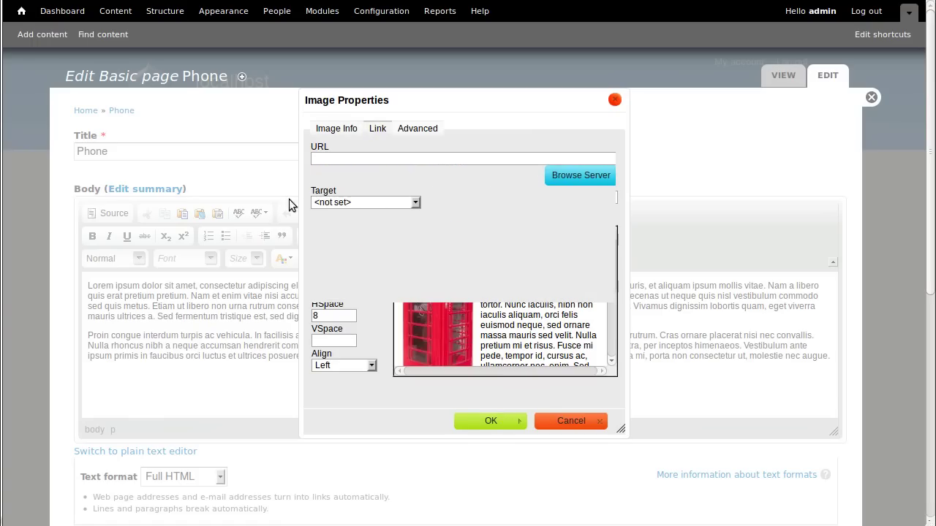
{"action": "left_click", "coordinate": [338, 204]}
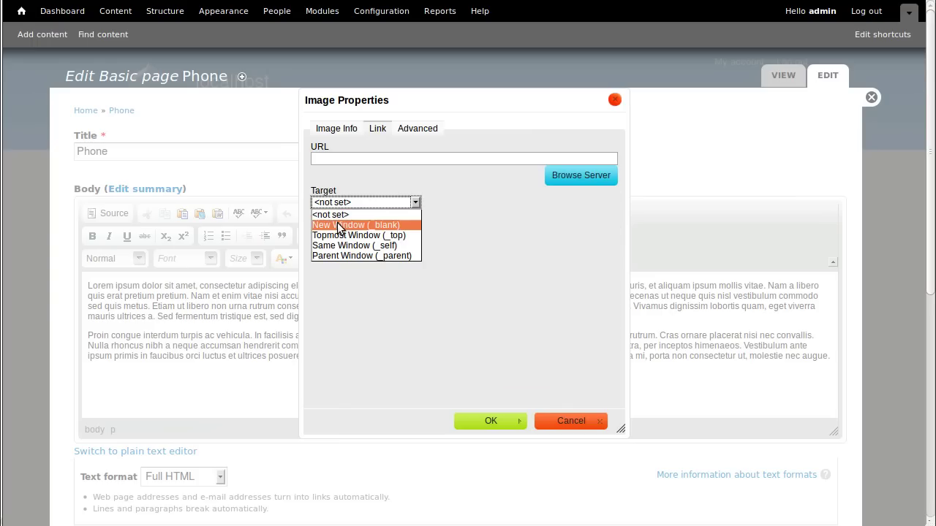
{"action": "left_click", "coordinate": [339, 225]}
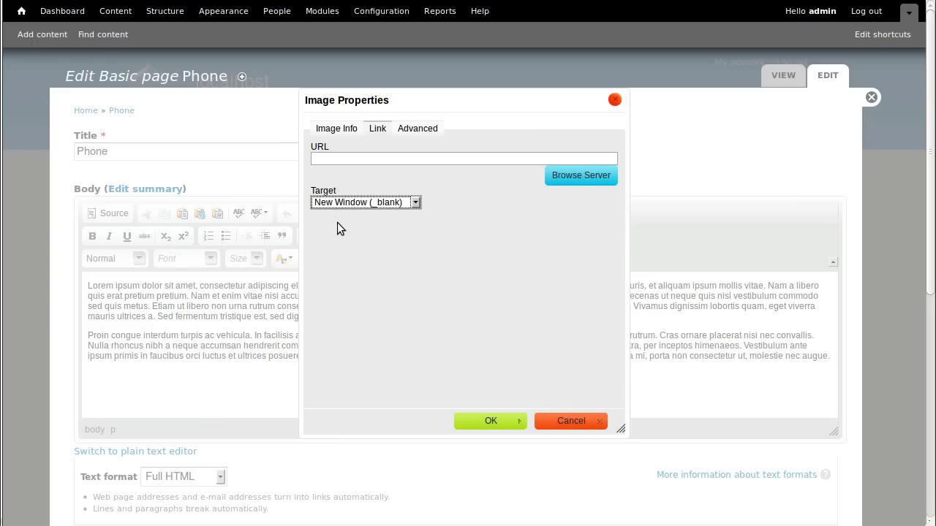
{"action": "left_click", "coordinate": [558, 174]}
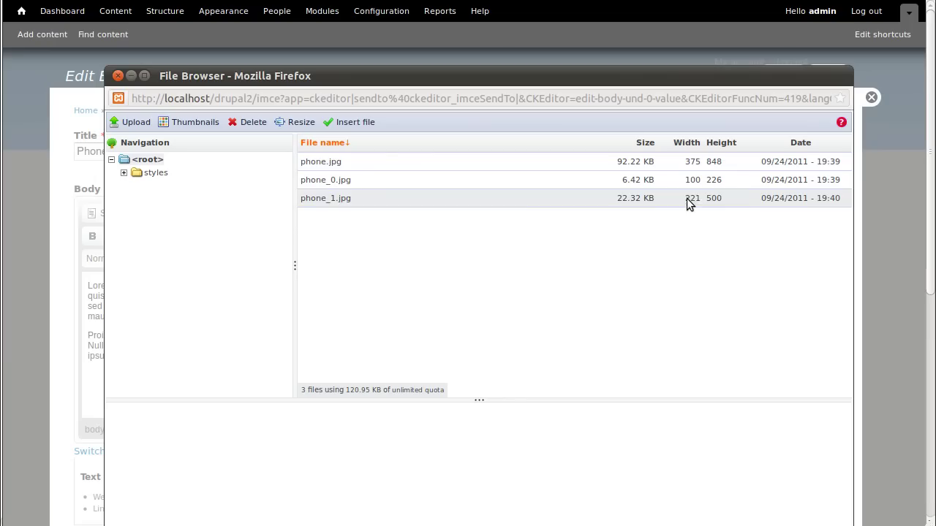
{"action": "left_click", "coordinate": [686, 198]}
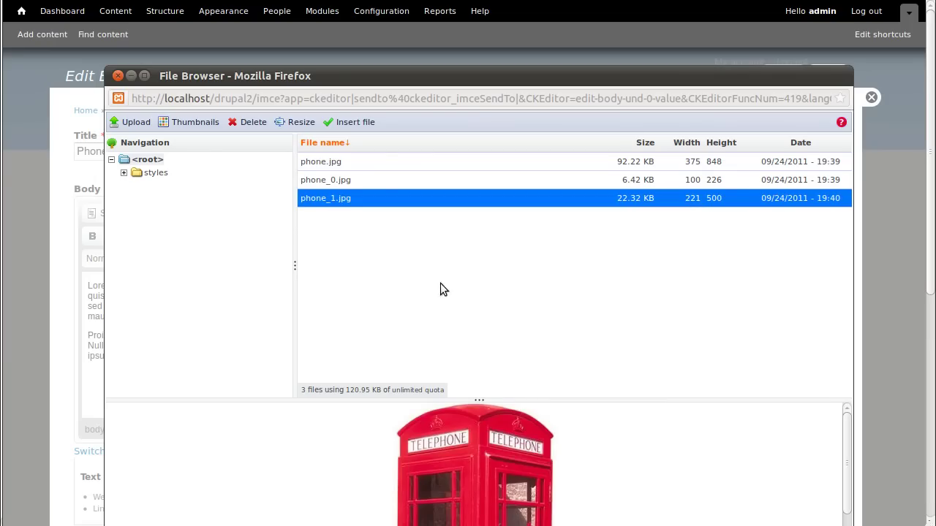
{"action": "left_click", "coordinate": [349, 132]}
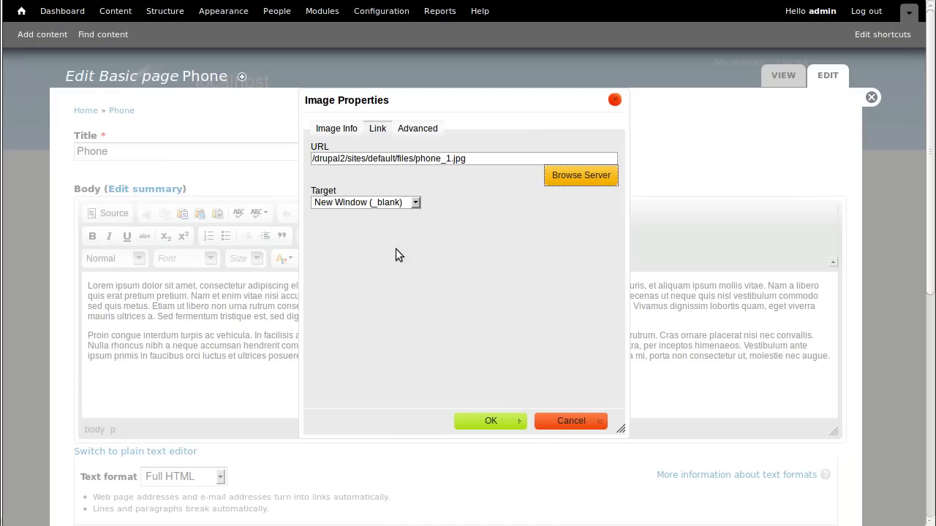
{"action": "left_click", "coordinate": [504, 424]}
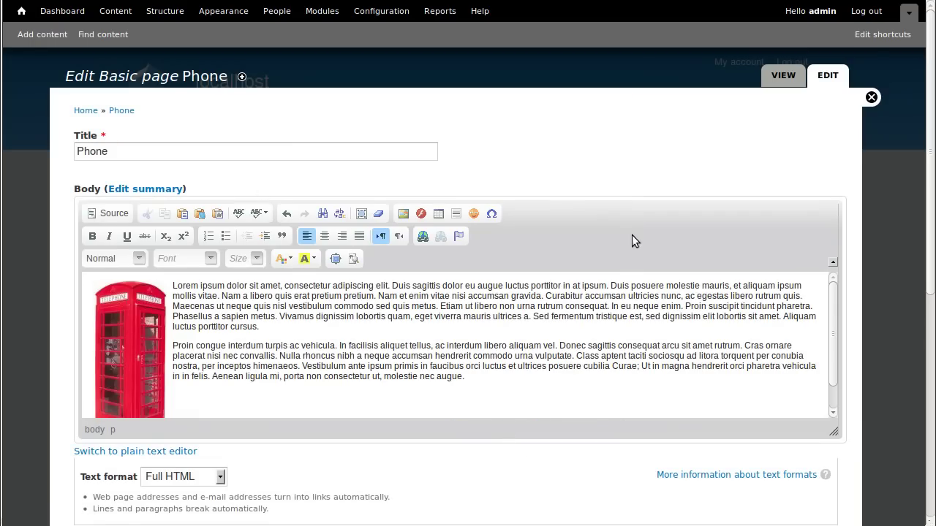
Step: Save the Phone page with the linked thumbnail and look over the published page
{"action": "scroll", "coordinate": [633, 248], "scroll_direction": "down", "scroll_amount": 10}
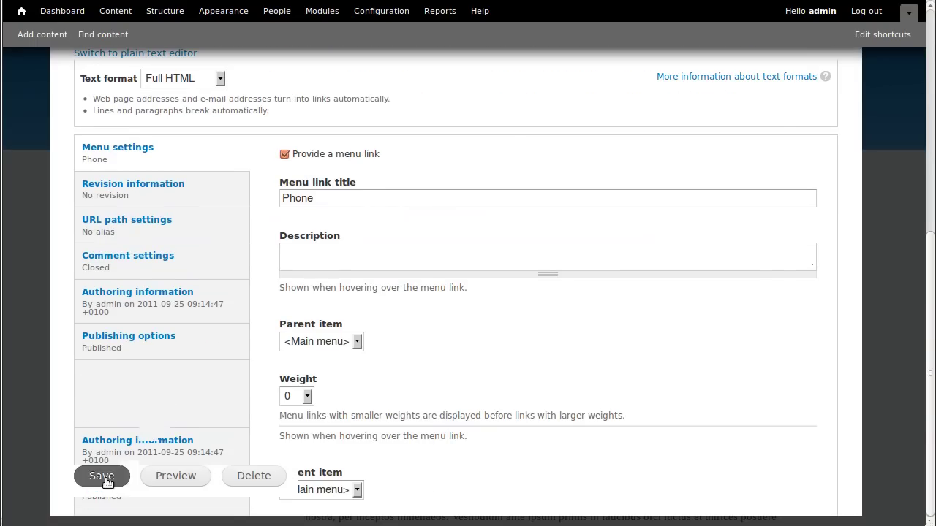
{"action": "left_click", "coordinate": [102, 475]}
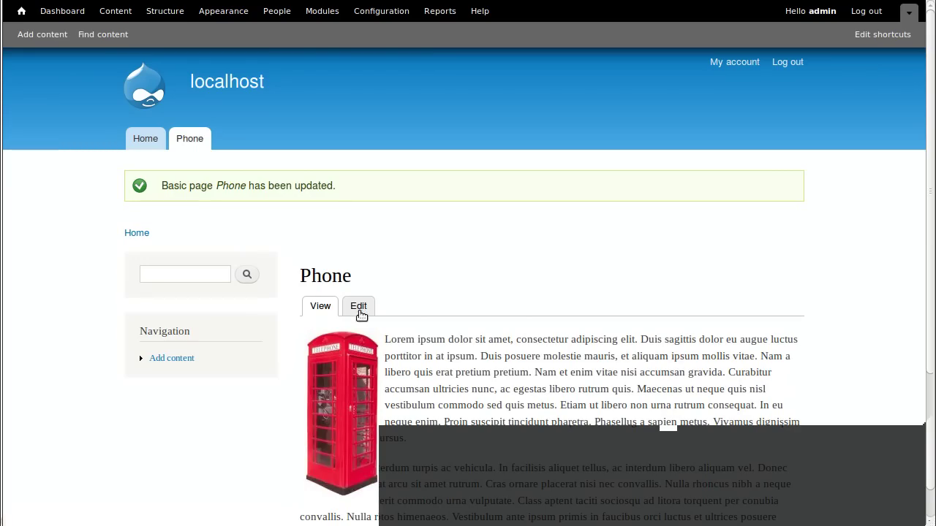
{"action": "scroll", "coordinate": [462, 331], "scroll_direction": "down", "scroll_amount": 3}
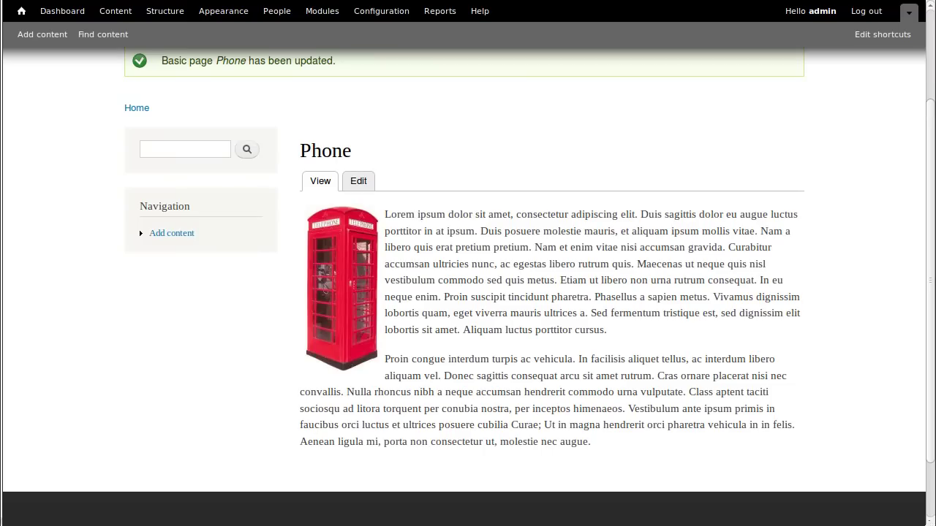
Step: Open the Phone page for editing again and show the HTML source of its body
{"action": "left_click", "coordinate": [347, 183]}
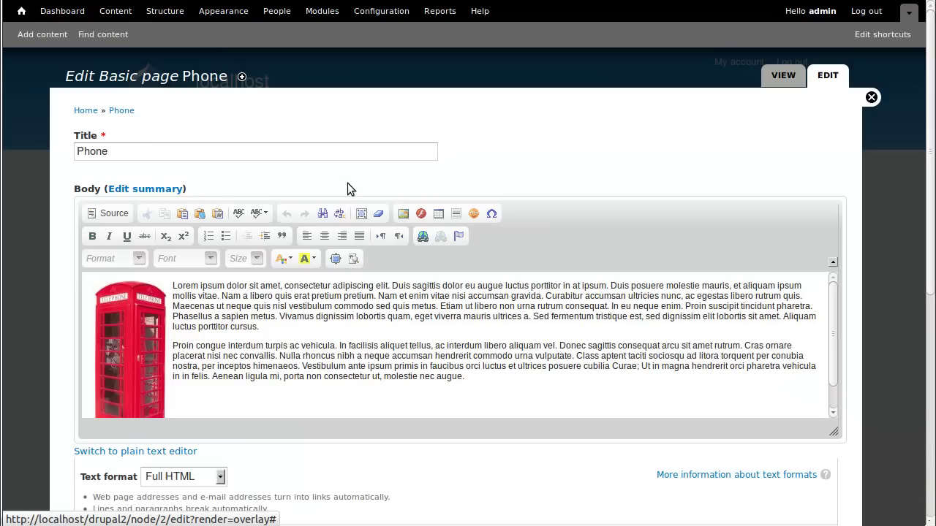
{"action": "left_click", "coordinate": [133, 340]}
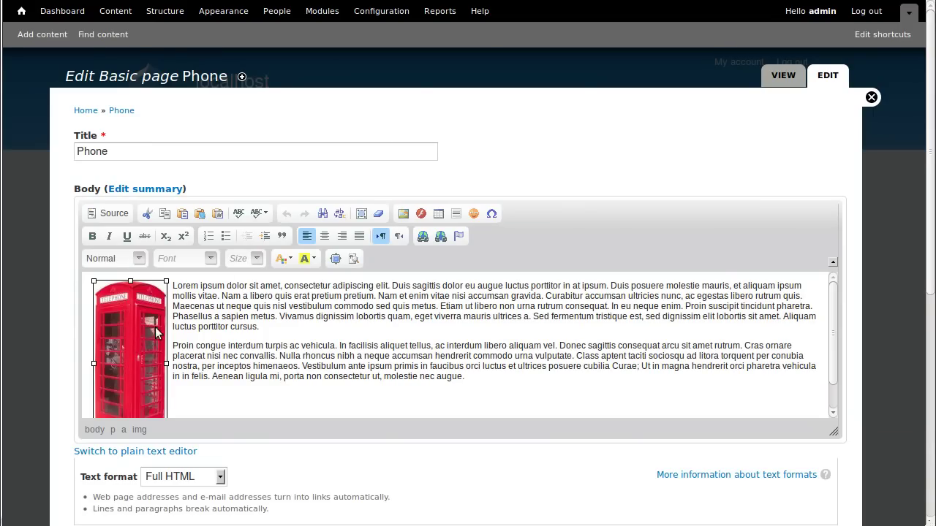
{"action": "left_click", "coordinate": [107, 218]}
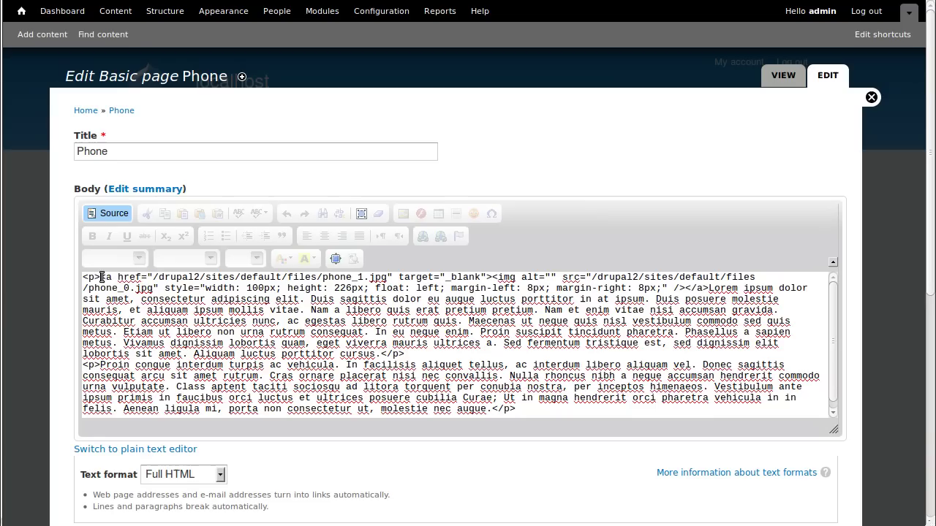
{"action": "left_click_drag", "start_coordinate": [100, 277], "coordinate": [158, 277]}
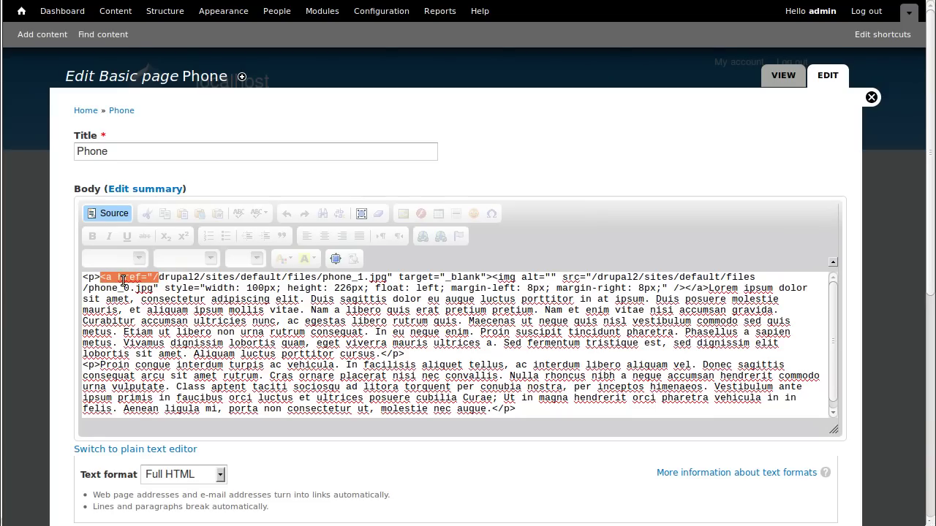
{"action": "left_click", "coordinate": [128, 288]}
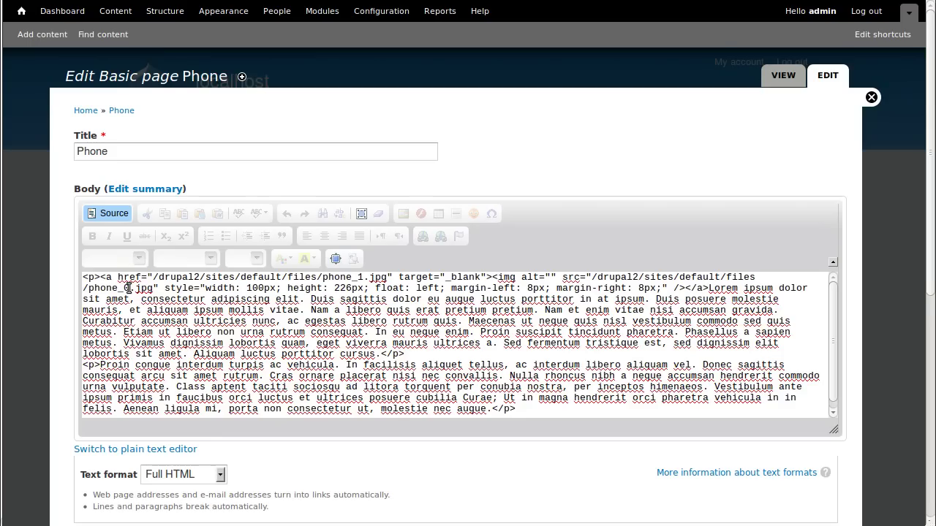
Step: Add class="colorbox" to the image's link tag, just before the href attribute
{"action": "left_click", "coordinate": [118, 278]}
{"action": "type", "text": "c"}
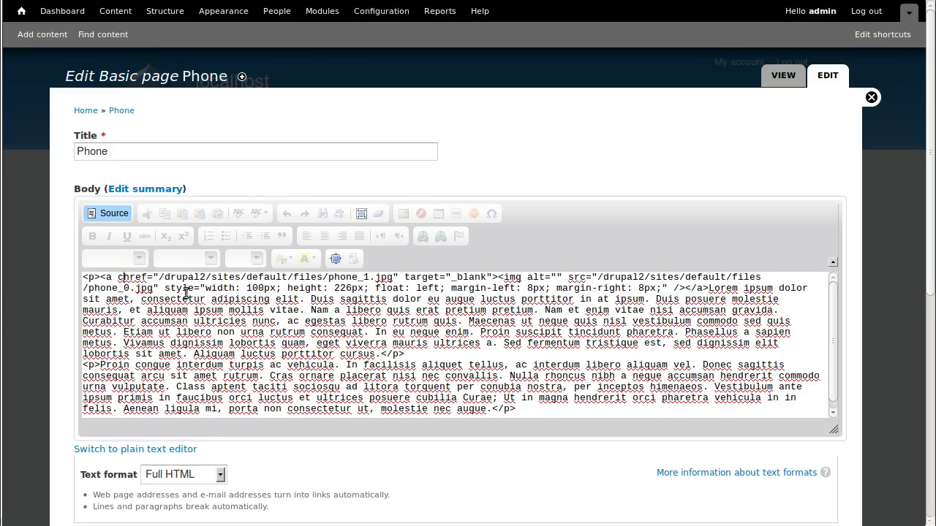
{"action": "type", "text": "lass"}
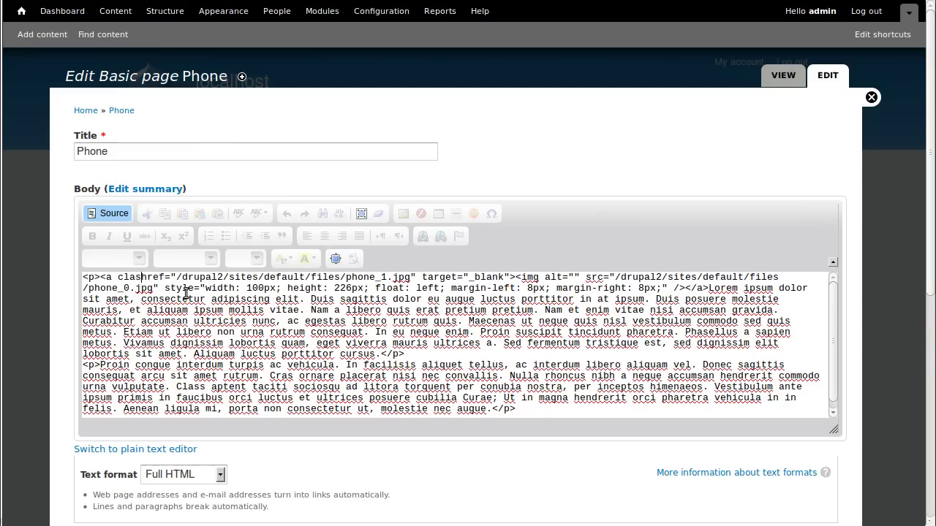
{"action": "type", "text": "="}
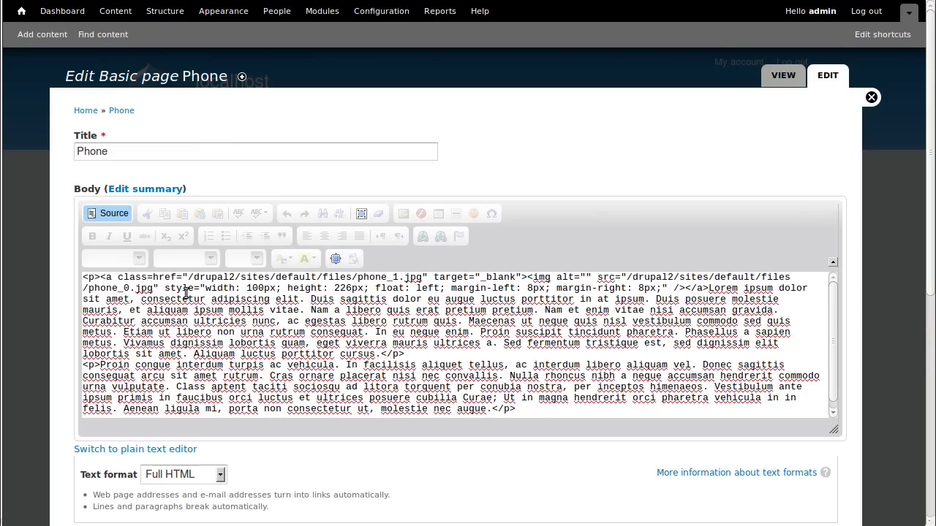
{"action": "type", "text": "\"\""}
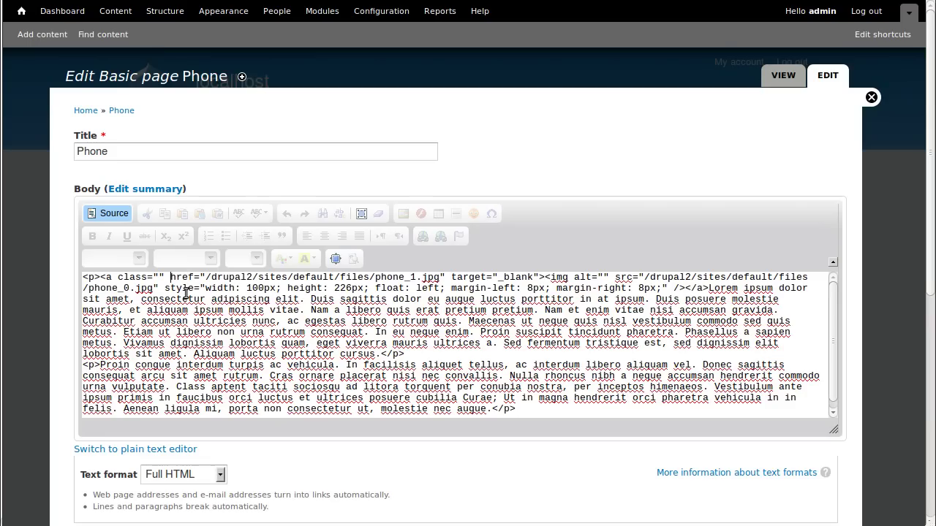
{"action": "key", "text": "Left"}
{"action": "type", "text": "co"}
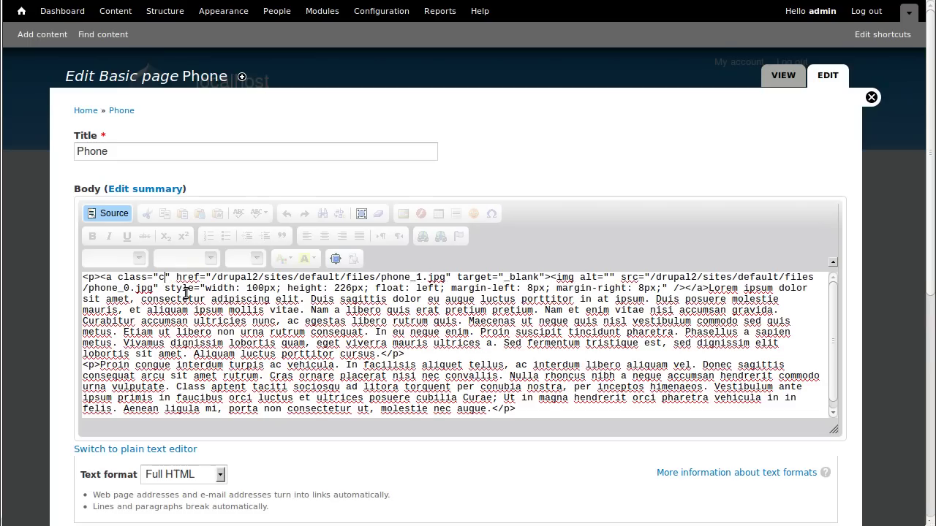
{"action": "type", "text": "lor"}
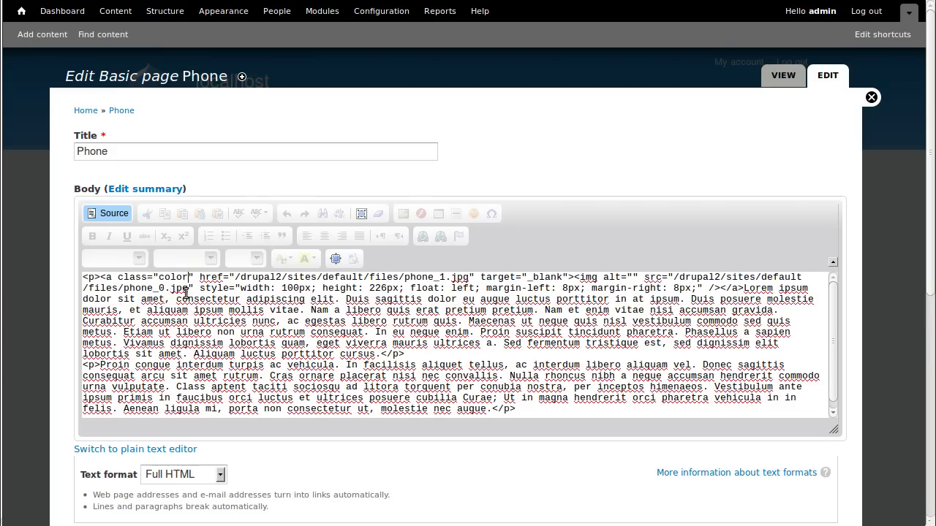
{"action": "type", "text": "box"}
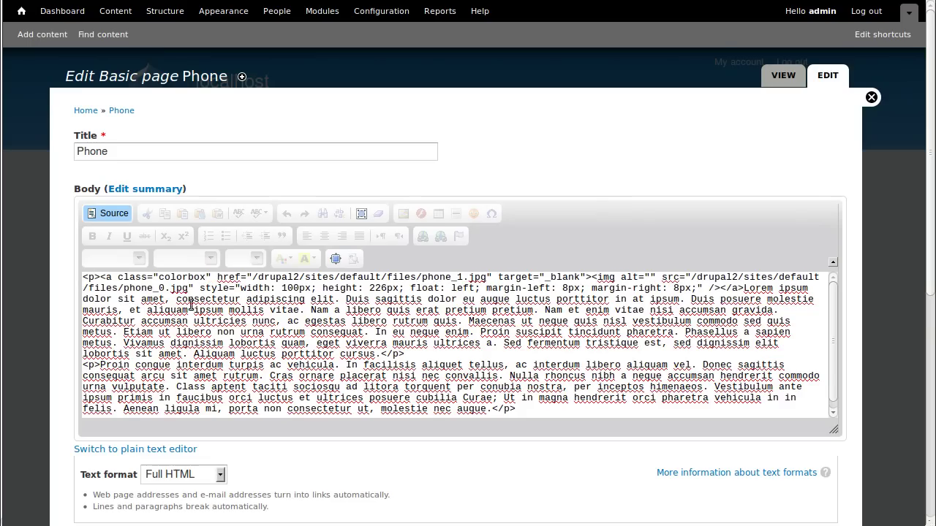
Step: Save the Phone page and test the thumbnail's full-sized pop-up, closing it again
{"action": "left_click_drag", "start_coordinate": [102, 279], "coordinate": [242, 277]}
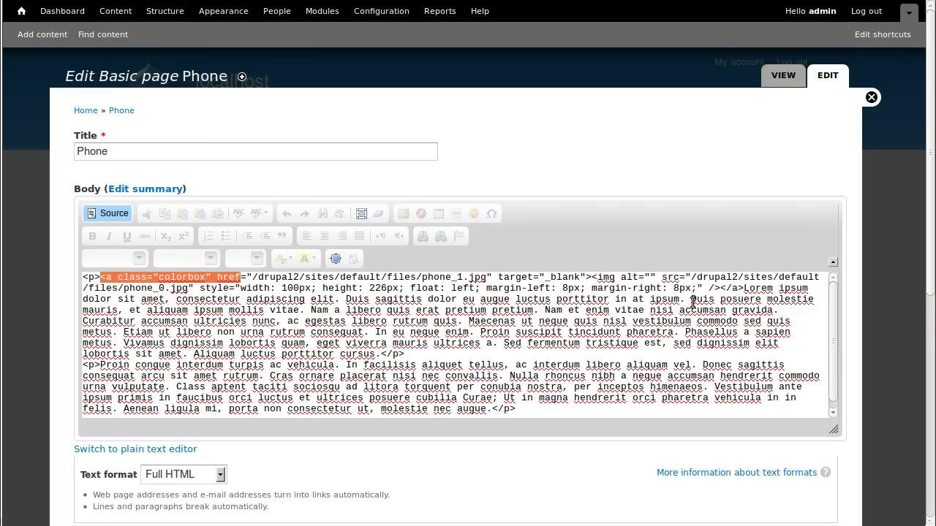
{"action": "scroll", "coordinate": [28, 467], "scroll_direction": "down", "scroll_amount": 5}
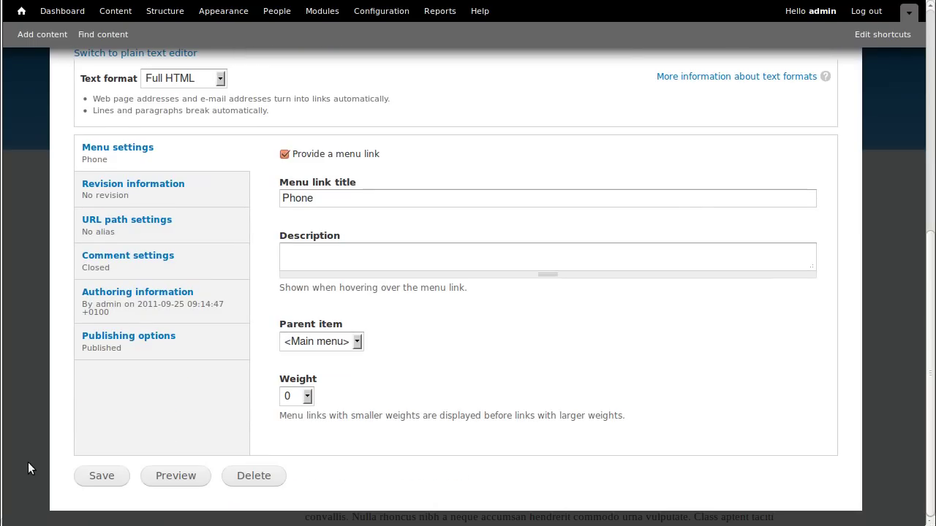
{"action": "left_click", "coordinate": [105, 477]}
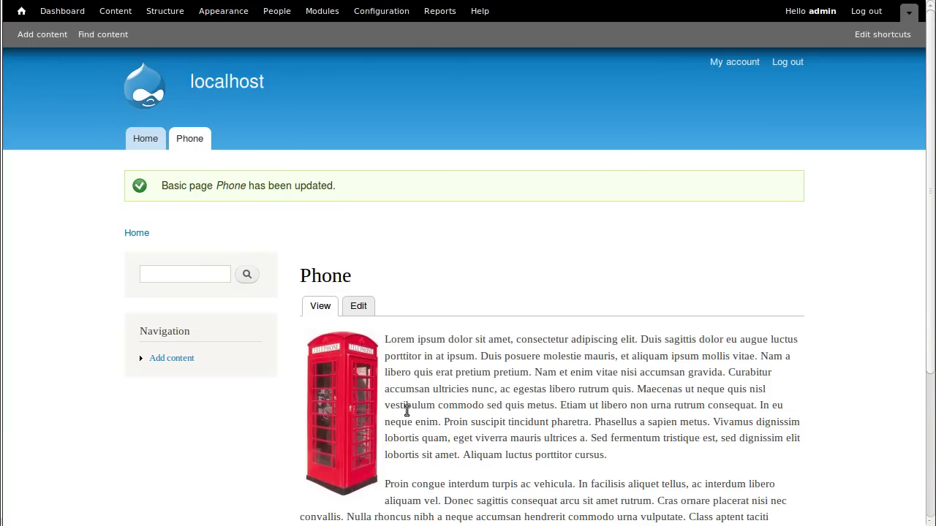
{"action": "left_click", "coordinate": [351, 394]}
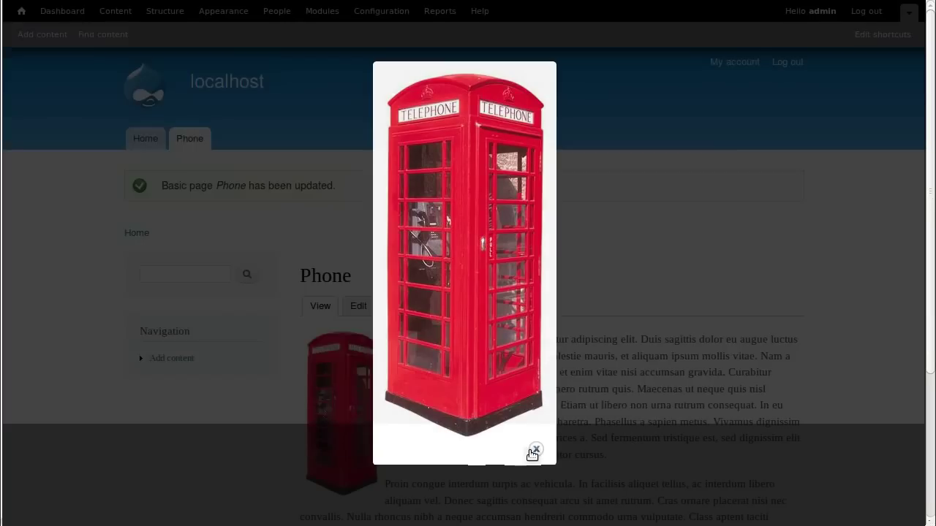
{"action": "left_click", "coordinate": [535, 450]}
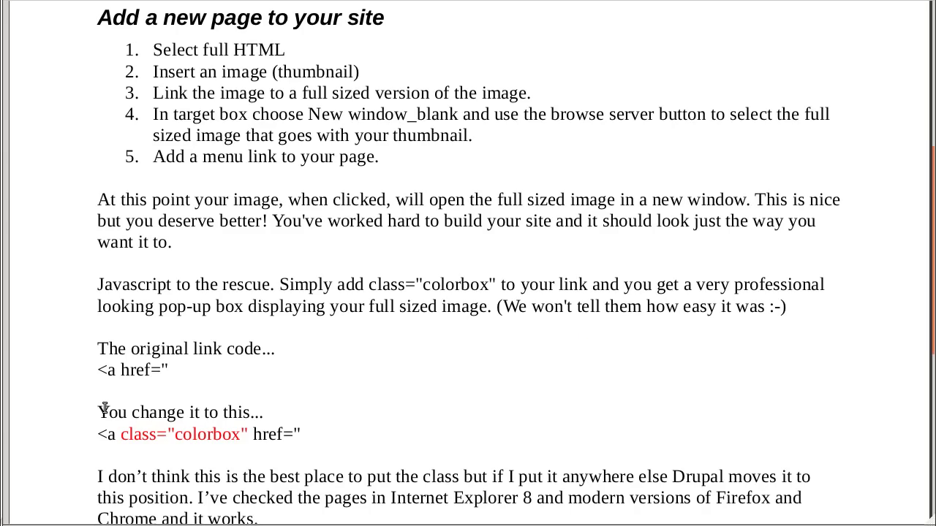
Step: Switch to the instructions document and highlight the original link code and its version with class="colorbox"
{"action": "left_click_drag", "start_coordinate": [94, 349], "coordinate": [304, 433]}
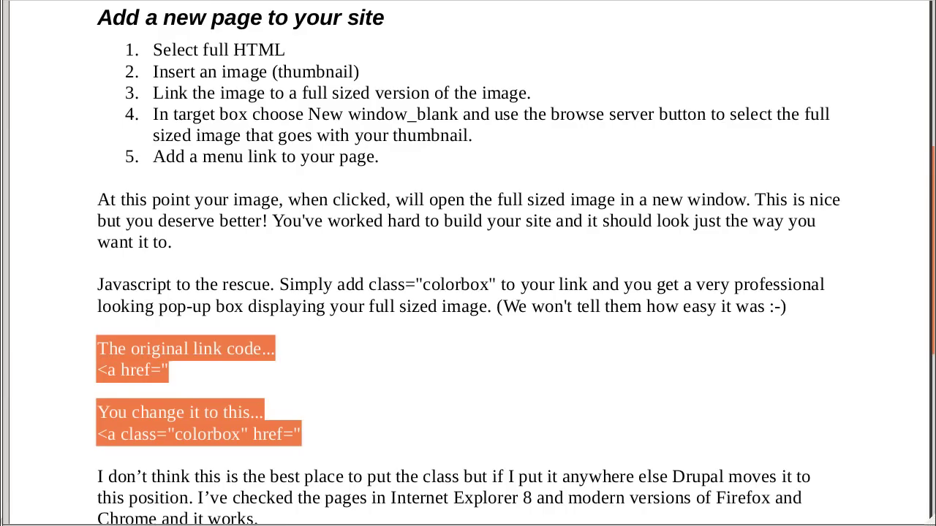